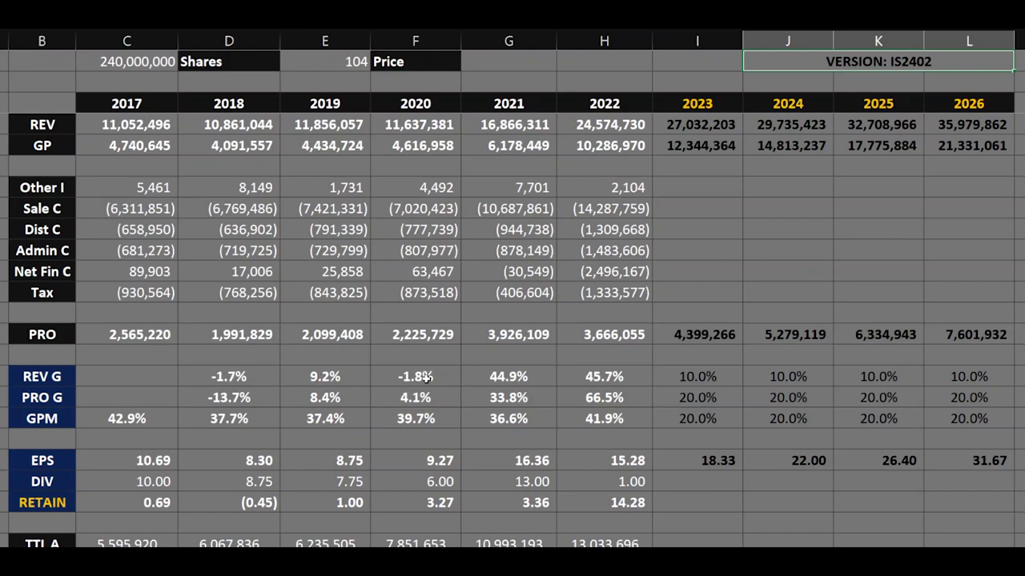
# - Select the 2018–2020 REV G and PRO G growth figures
pyautogui.moveTo(427, 378); pyautogui.dragTo(244, 397)
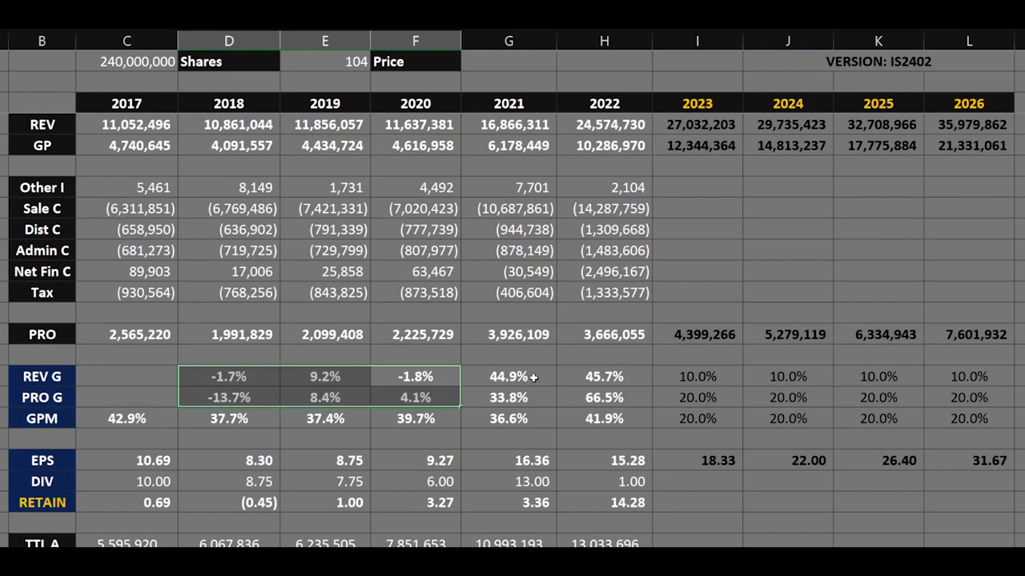
# - Shade the 2021–2022 REV G and PRO G growth figures dark blue
pyautogui.moveTo(533, 377); pyautogui.dragTo(600, 395)
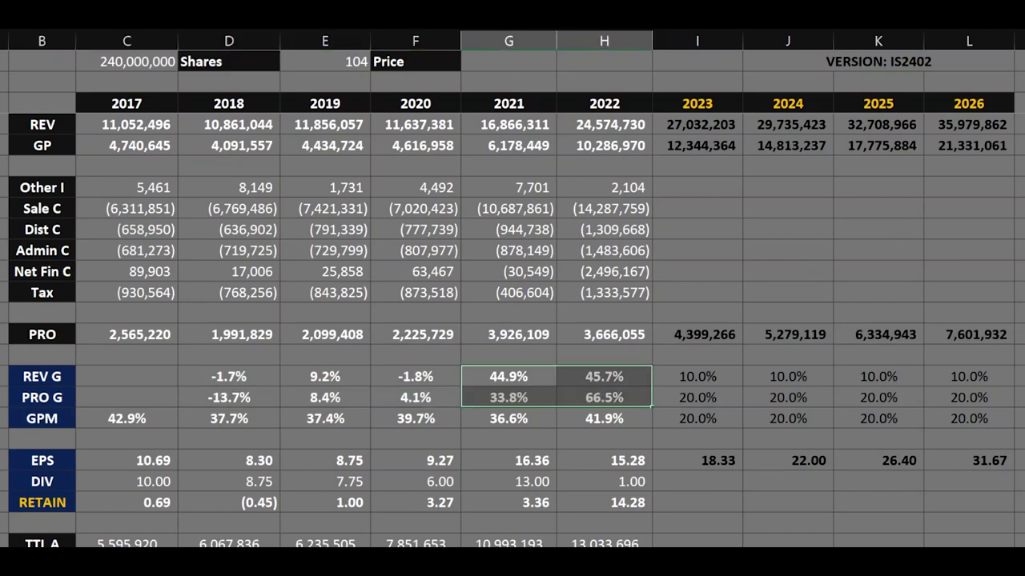
pyautogui.press('F4')
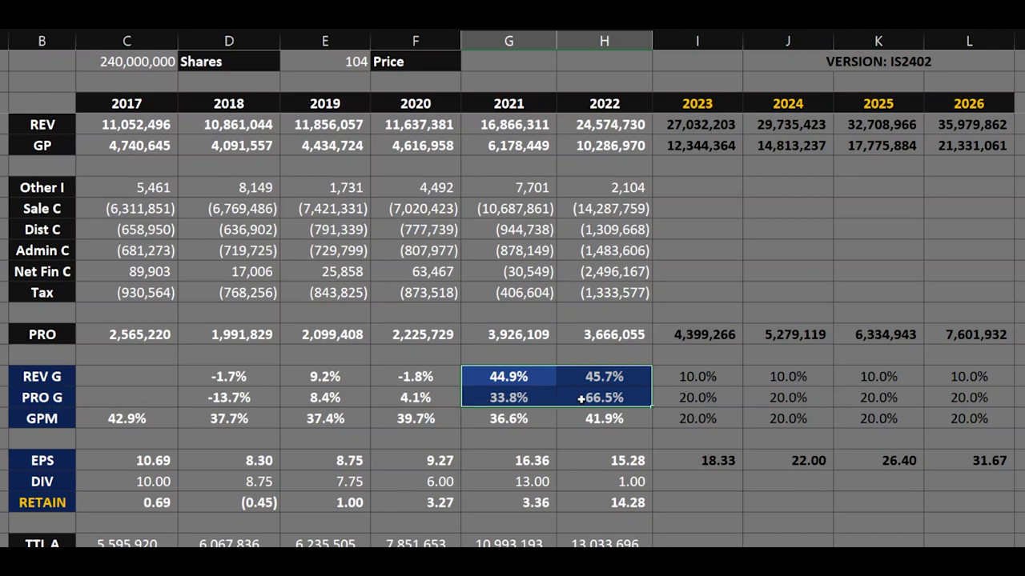
pyautogui.press('Tab')
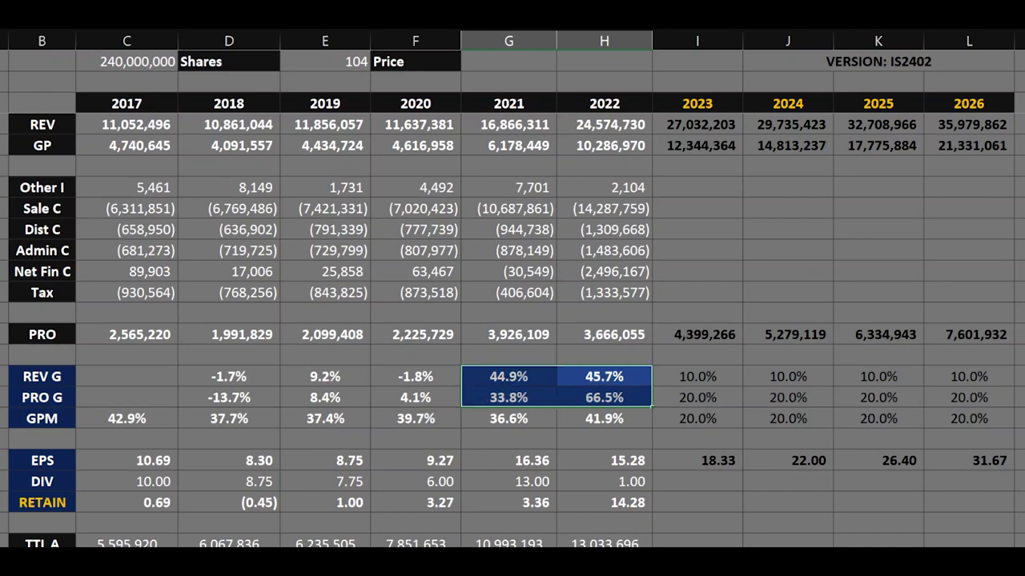
pyautogui.click(529, 104)
pyautogui.click(590, 102)
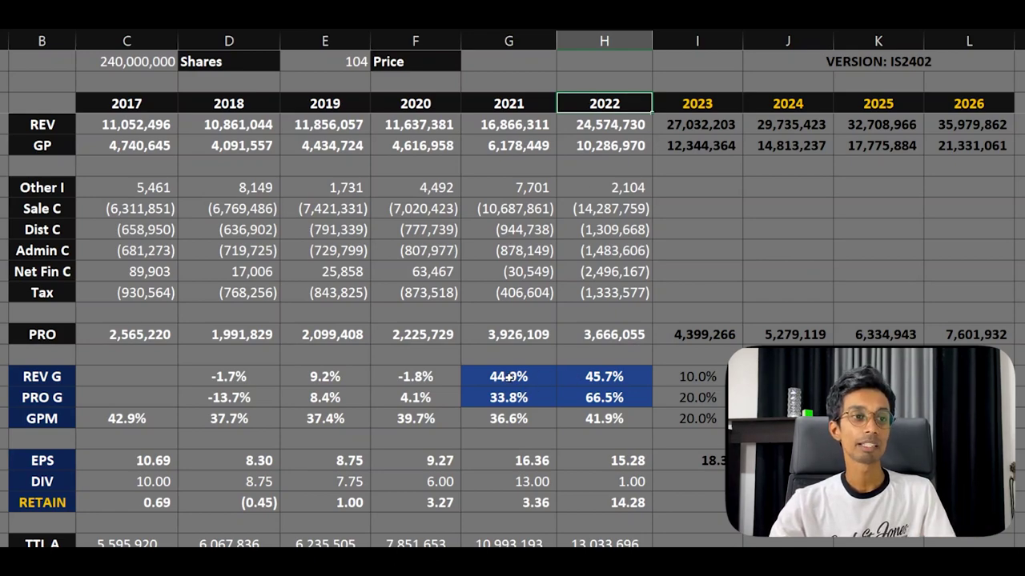
pyautogui.moveTo(508, 376); pyautogui.dragTo(604, 398)
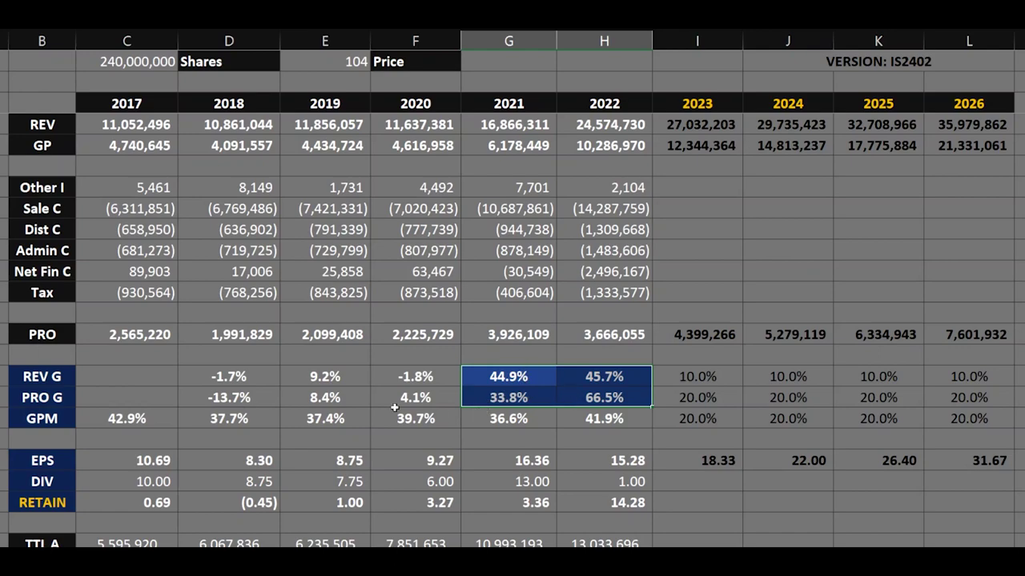
# - Select the 2018–2020 REV G and PRO G figures, including the negative 2020 revenue growth of -1.8%
pyautogui.moveTo(403, 397); pyautogui.dragTo(360, 397)
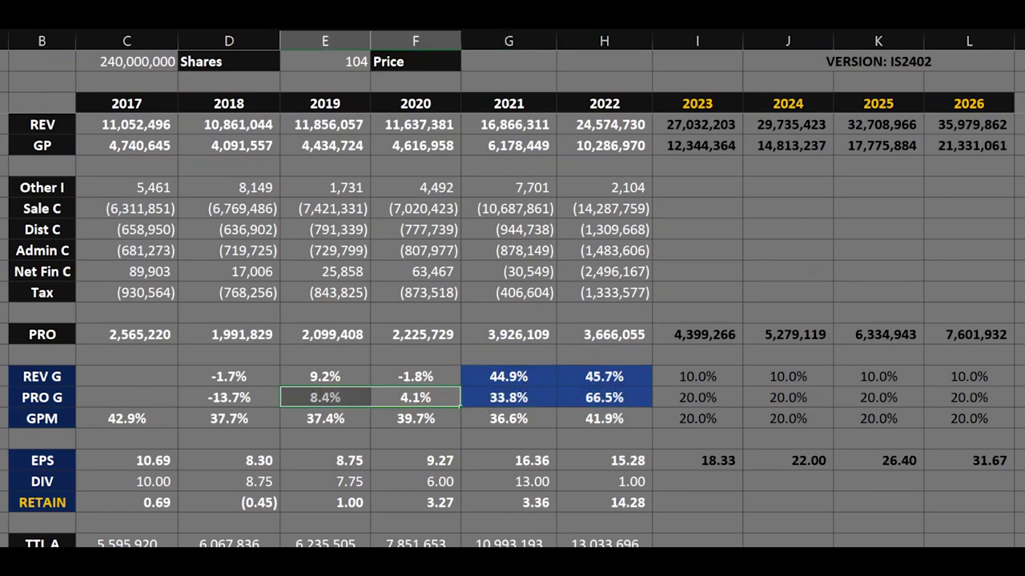
pyautogui.keyDown('ctrl'); pyautogui.click(324, 376); pyautogui.keyUp('ctrl')
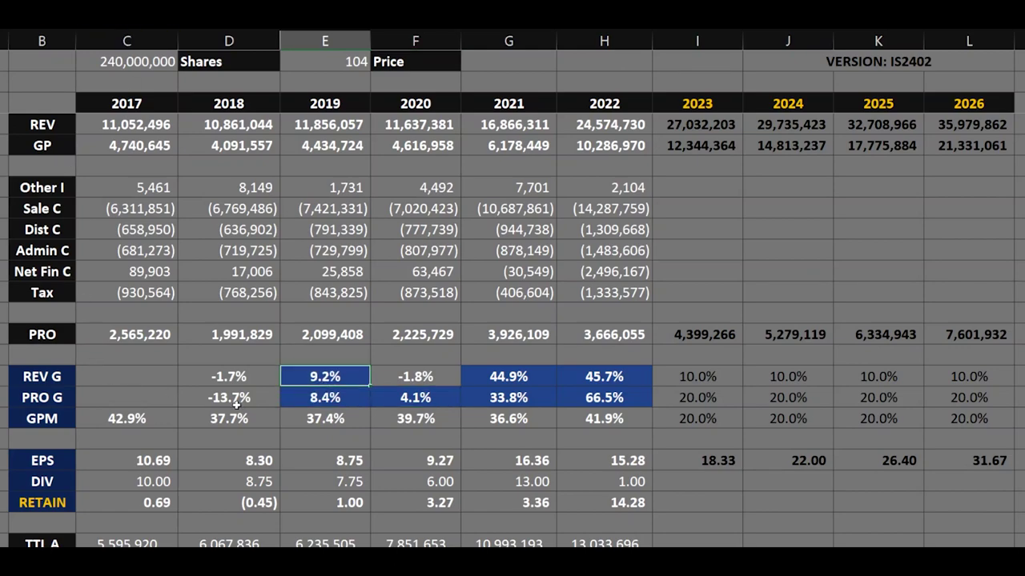
pyautogui.moveTo(230, 377); pyautogui.dragTo(232, 402)
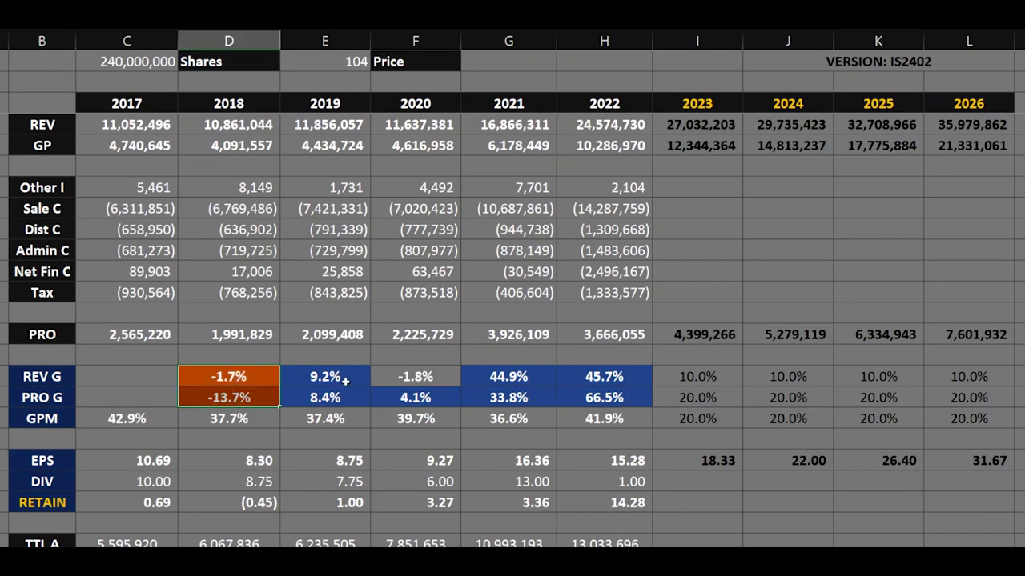
pyautogui.keyDown('ctrl'); pyautogui.click(436, 375); pyautogui.keyUp('ctrl')
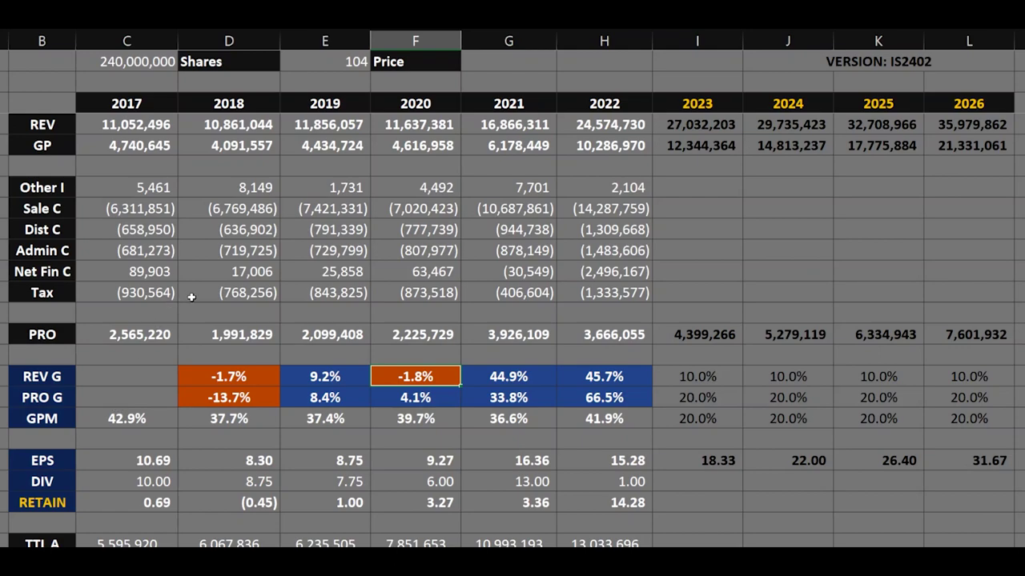
# - Shade the 2021–2022 GP figures dark blue and review the 2023–2026 forecast block
pyautogui.click(580, 150)
pyautogui.keyDown('shift'); pyautogui.click(555, 149); pyautogui.keyUp('shift')
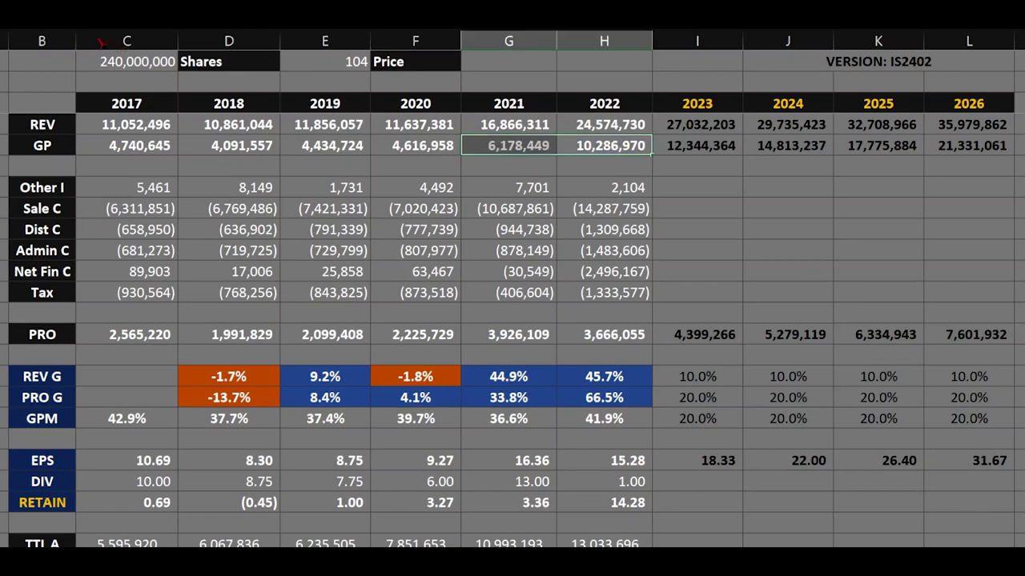
pyautogui.click(120, 24)
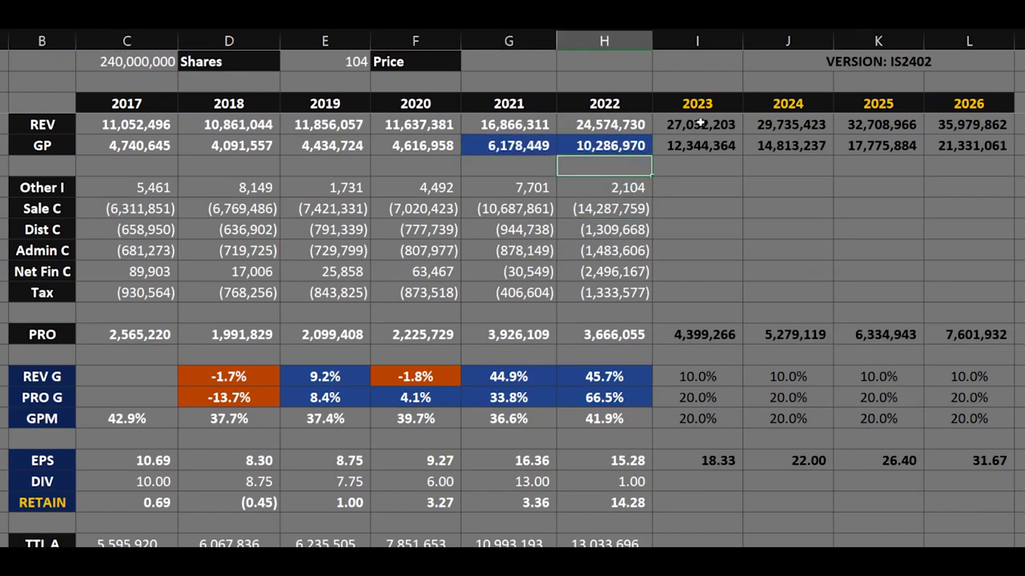
pyautogui.moveTo(700, 126); pyautogui.dragTo(947, 419)
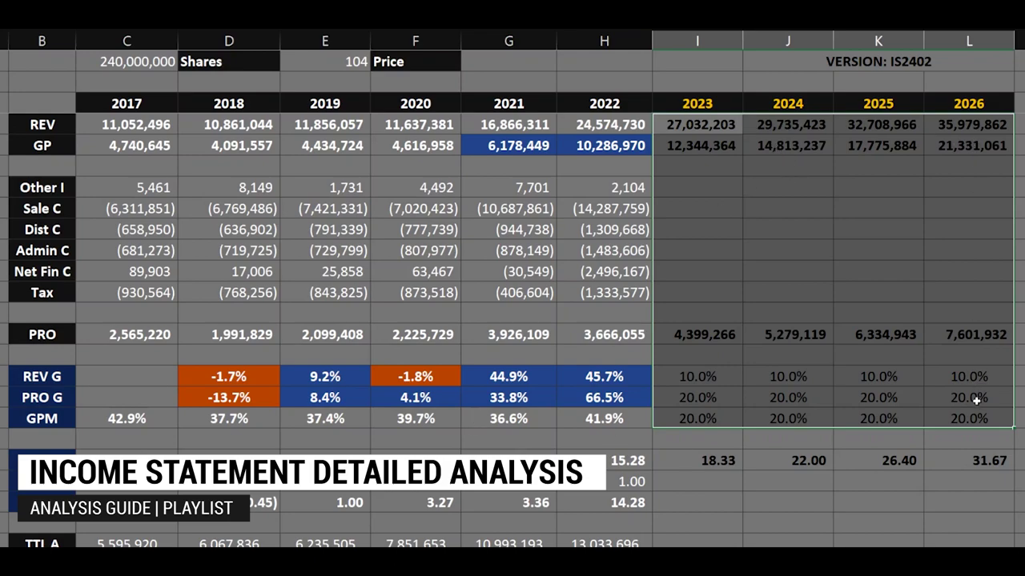
pyautogui.click(533, 381)
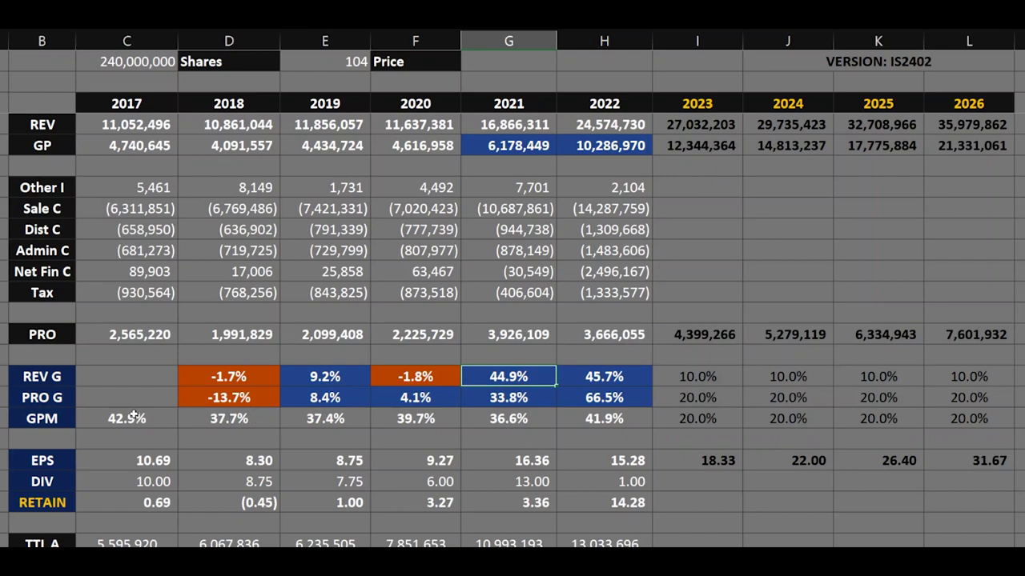
# - Fill the 2021–2022 GPM figures blue, then the 2017–2020 GPM figures, with F4
pyautogui.moveTo(613, 422); pyautogui.dragTo(513, 412)
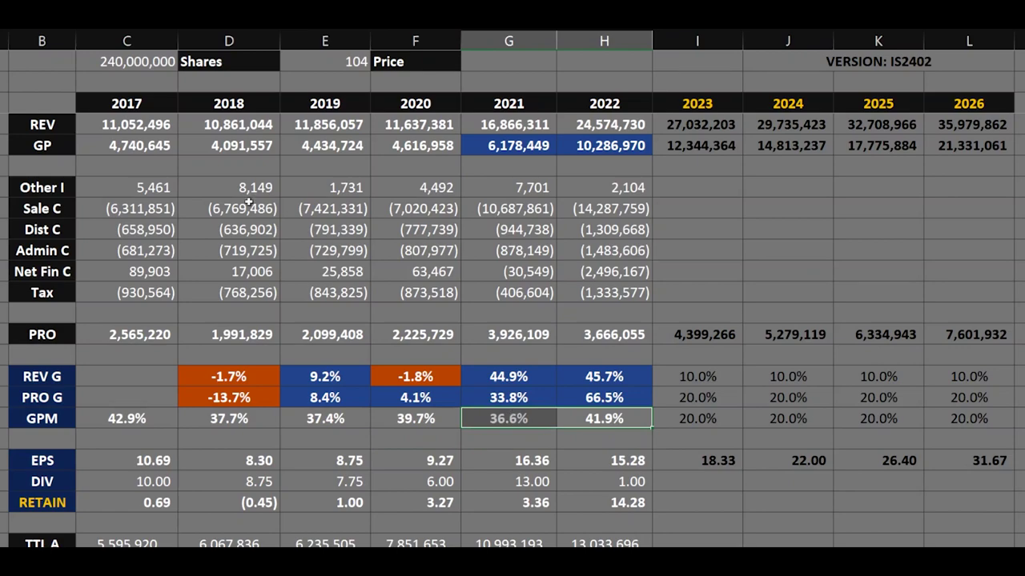
pyautogui.press('F4')
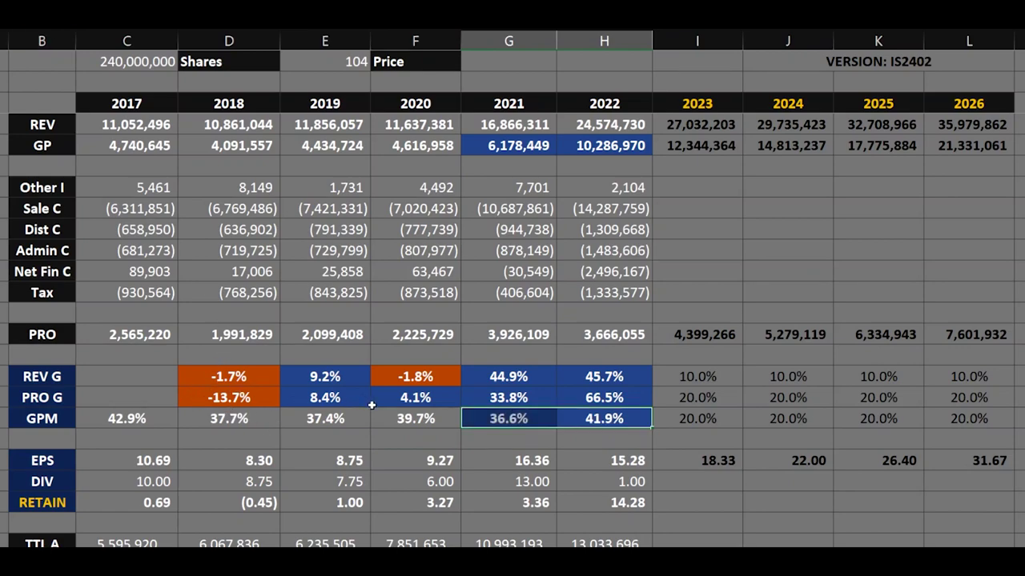
pyautogui.moveTo(385, 417); pyautogui.dragTo(170, 420)
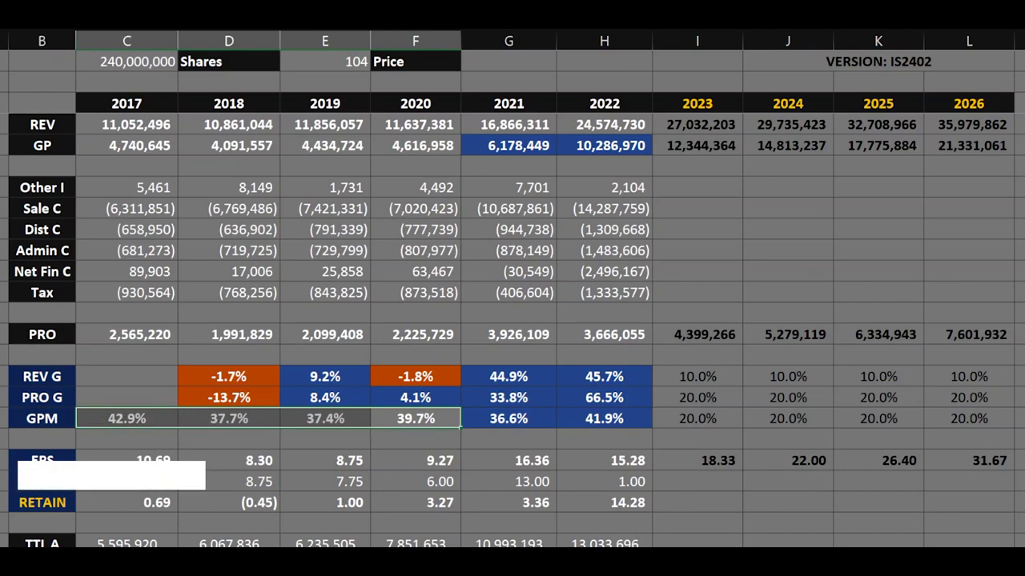
pyautogui.press('F4')
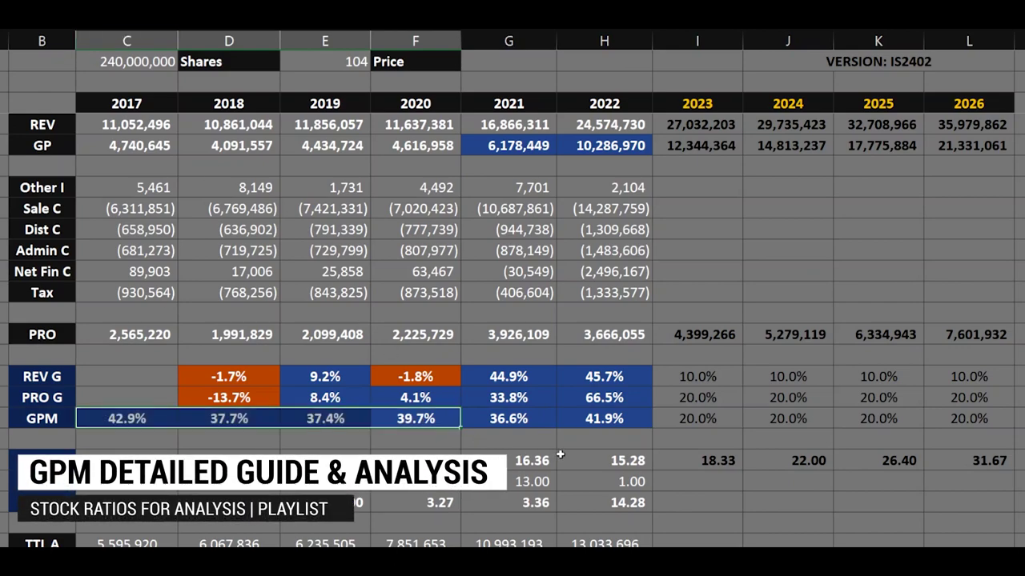
pyautogui.click(561, 455)
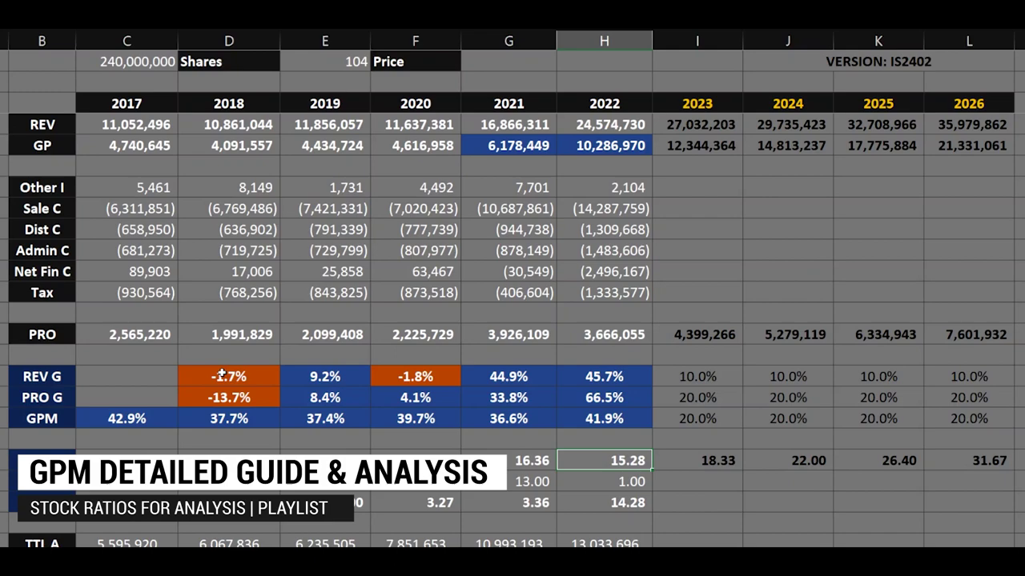
pyautogui.moveTo(96, 419); pyautogui.dragTo(552, 419)
pyautogui.moveTo(622, 418); pyautogui.dragTo(144, 409)
pyautogui.click(259, 420)
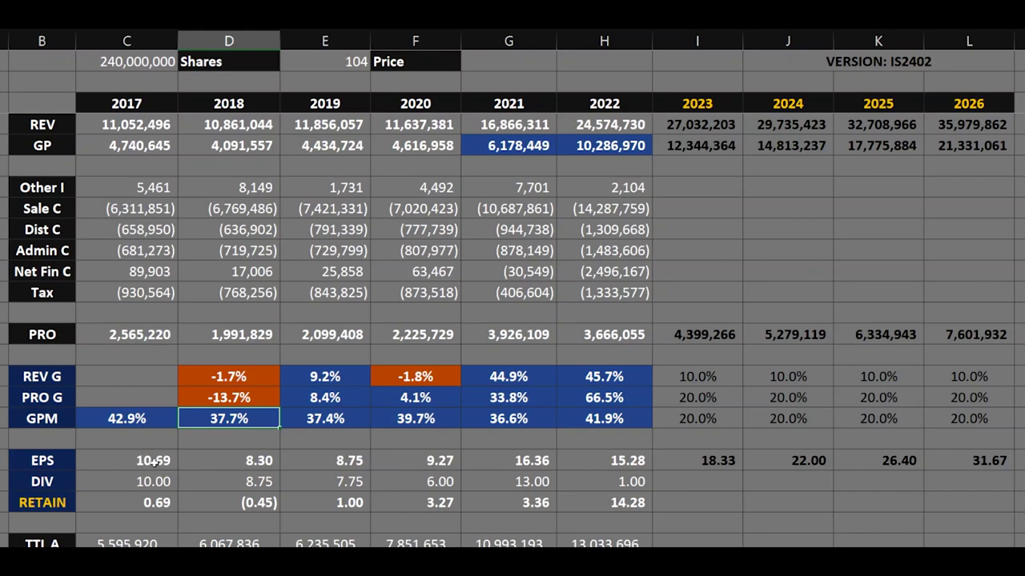
pyautogui.press('Down')
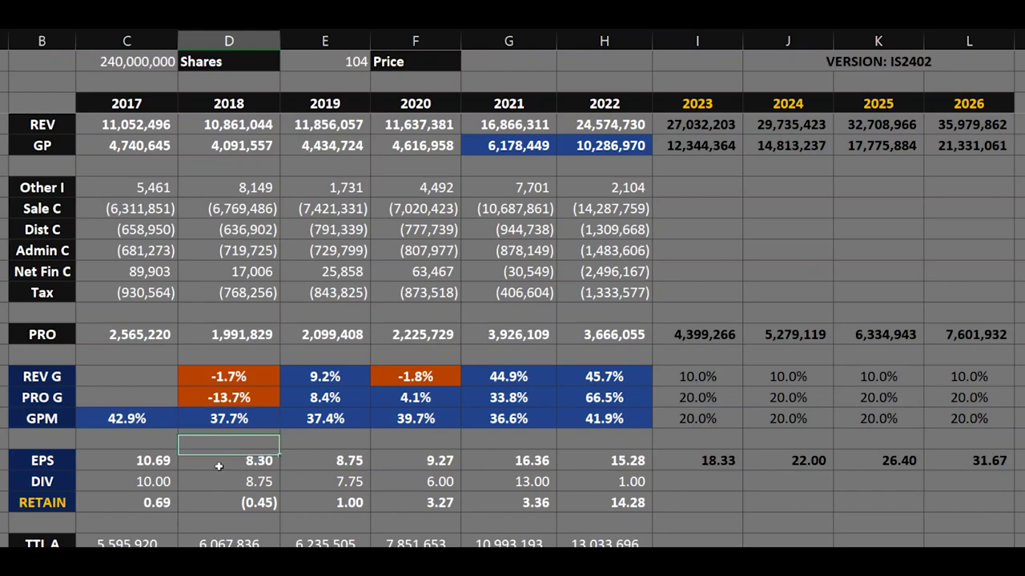
pyautogui.click(368, 464)
# - Shade the 2021–2022 EPS figures blue
pyautogui.moveTo(533, 461); pyautogui.dragTo(611, 462)
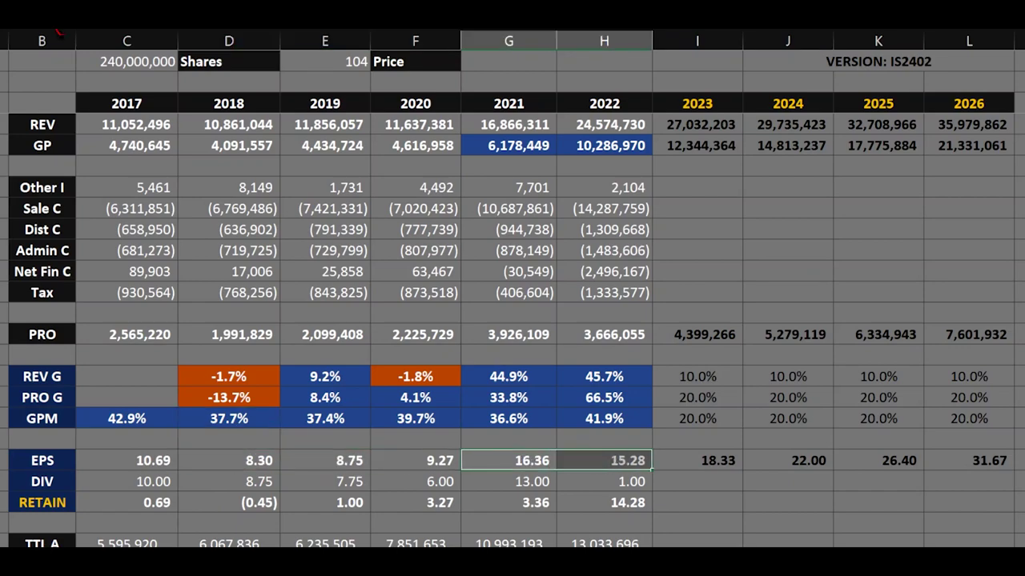
pyautogui.press('F4')
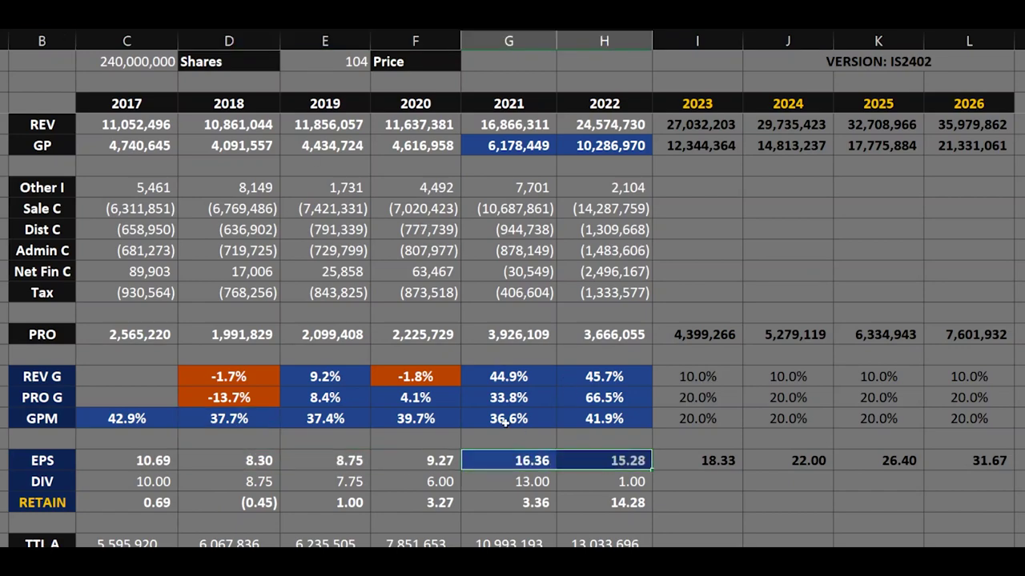
pyautogui.moveTo(504, 397); pyautogui.dragTo(597, 401)
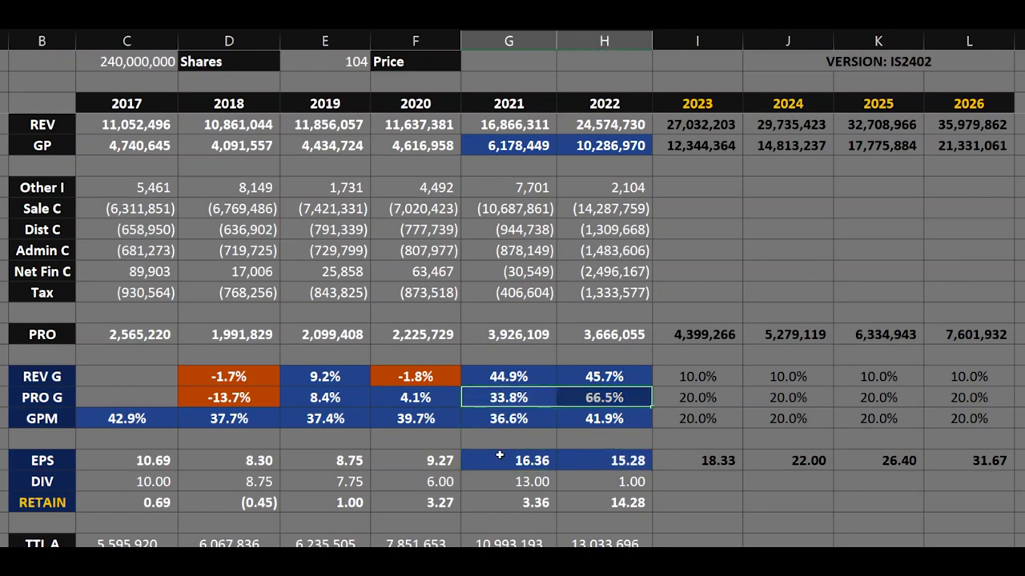
pyautogui.moveTo(498, 458); pyautogui.dragTo(593, 460)
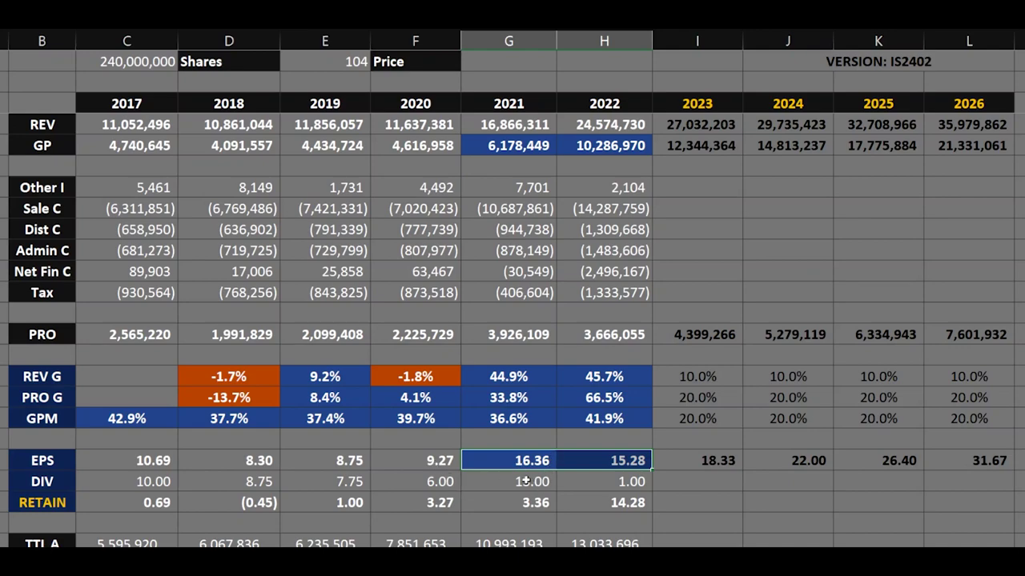
# - Shade the 2017–2021 DIV figures blue, leaving 2022 unfilled
pyautogui.moveTo(525, 481); pyautogui.dragTo(172, 454)
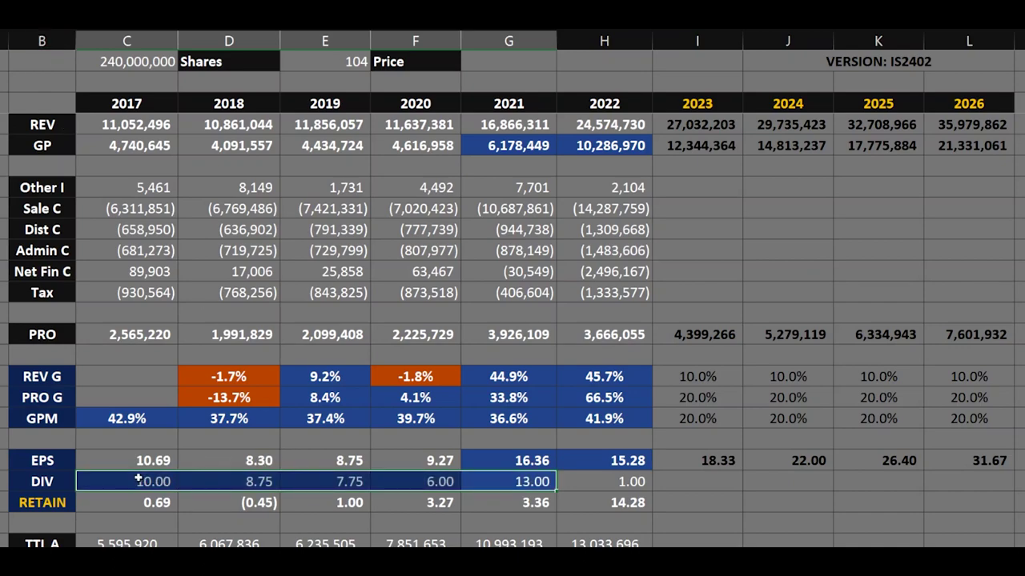
pyautogui.click(168, 481)
pyautogui.moveTo(168, 481); pyautogui.dragTo(519, 483)
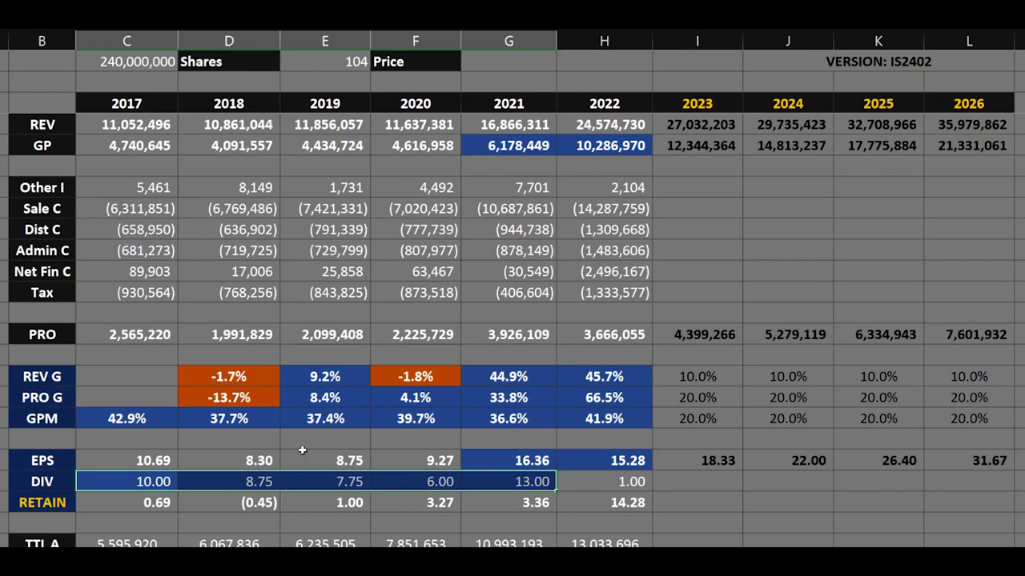
pyautogui.click(605, 476)
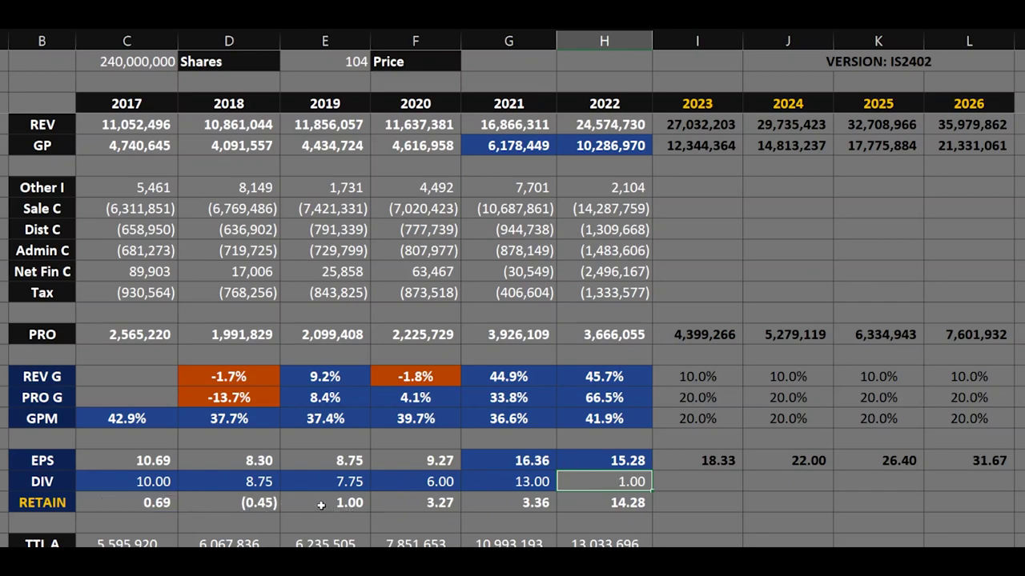
# - Fill the 2019–2021 RETAIN figures light orange
pyautogui.moveTo(328, 505); pyautogui.dragTo(512, 503)
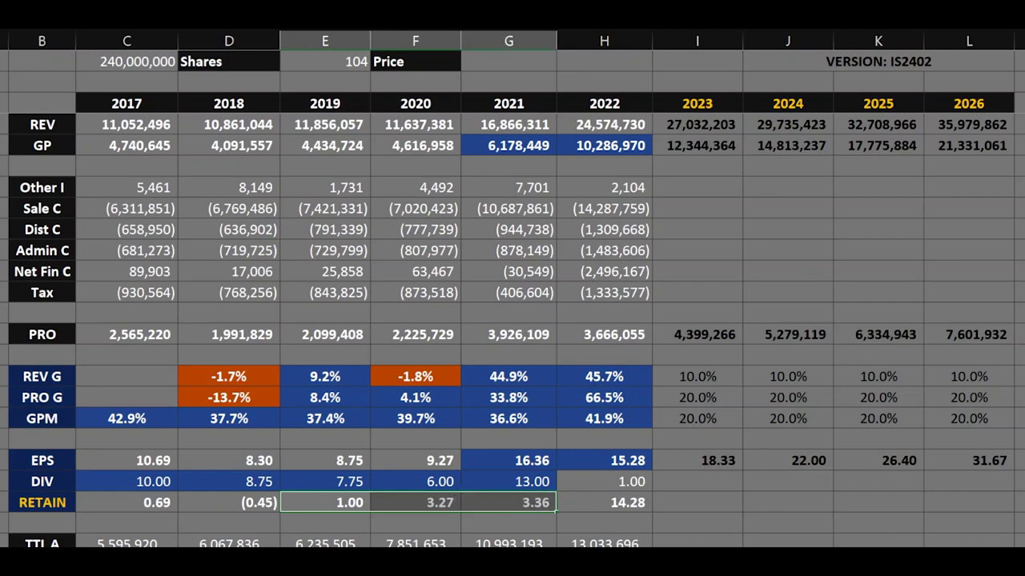
pyautogui.hotkey('alt', 'h')
pyautogui.press('h')
pyautogui.press('Down')
pyautogui.press('Right')
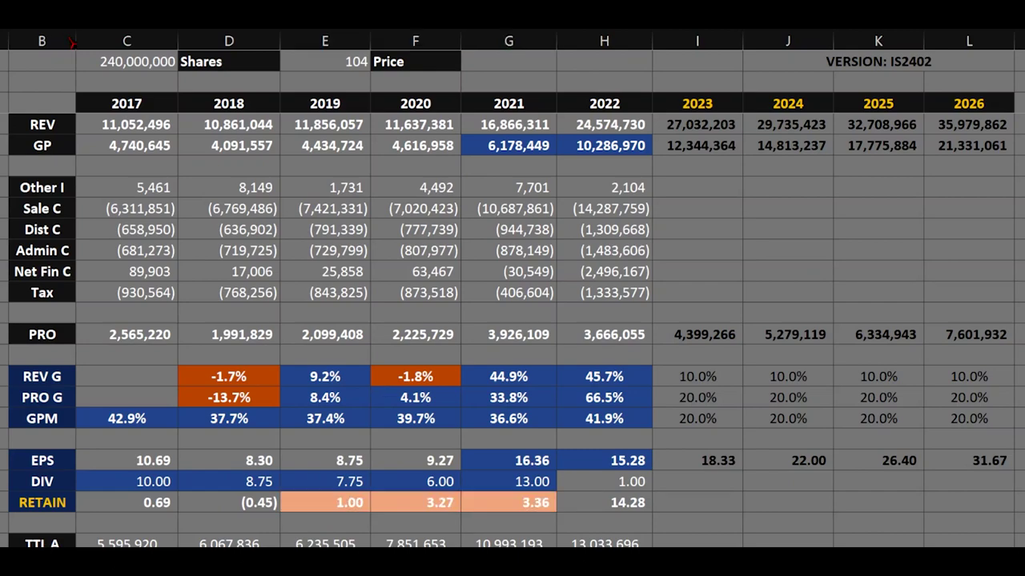
pyautogui.press('Return')
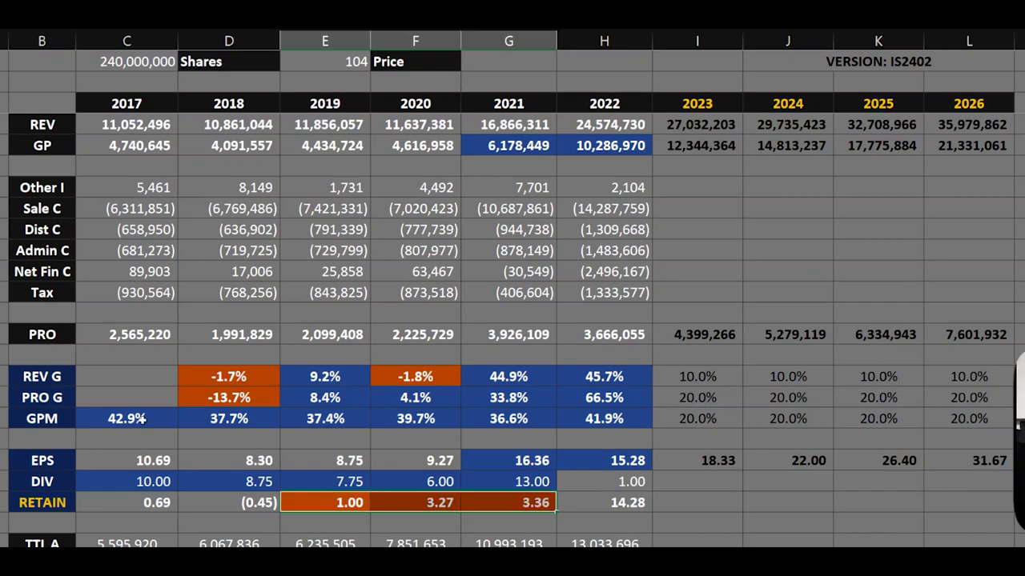
# - Repeat the orange fill on the 2017 and 2018 RETAIN values
pyautogui.click(144, 503)
pyautogui.press('F4')
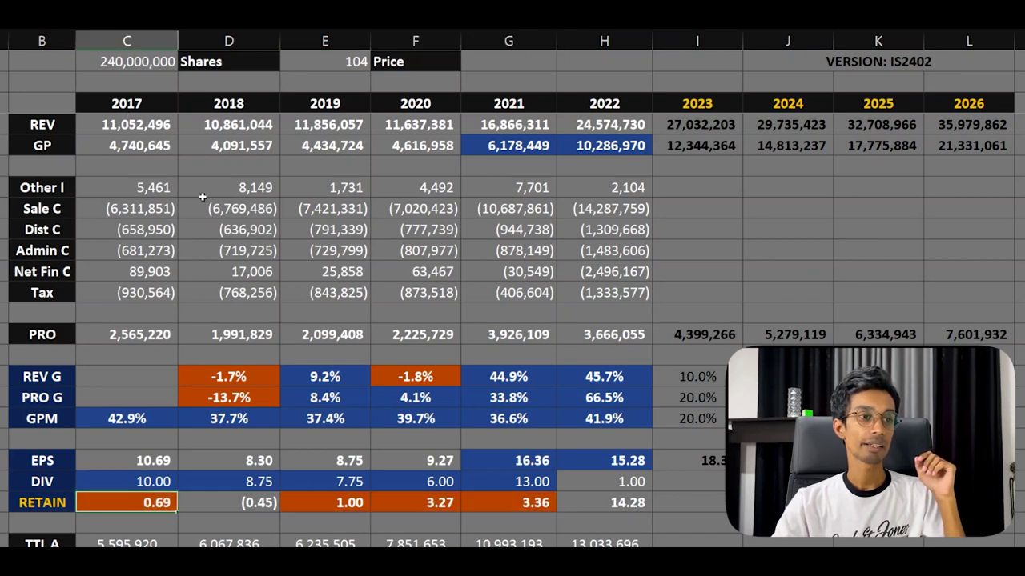
pyautogui.click(251, 502)
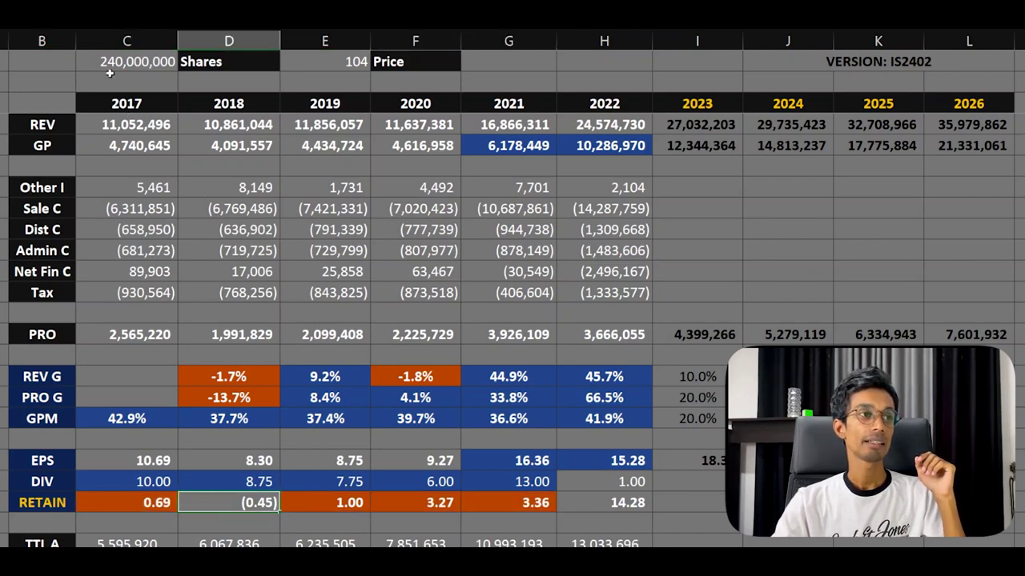
pyautogui.press('F4')
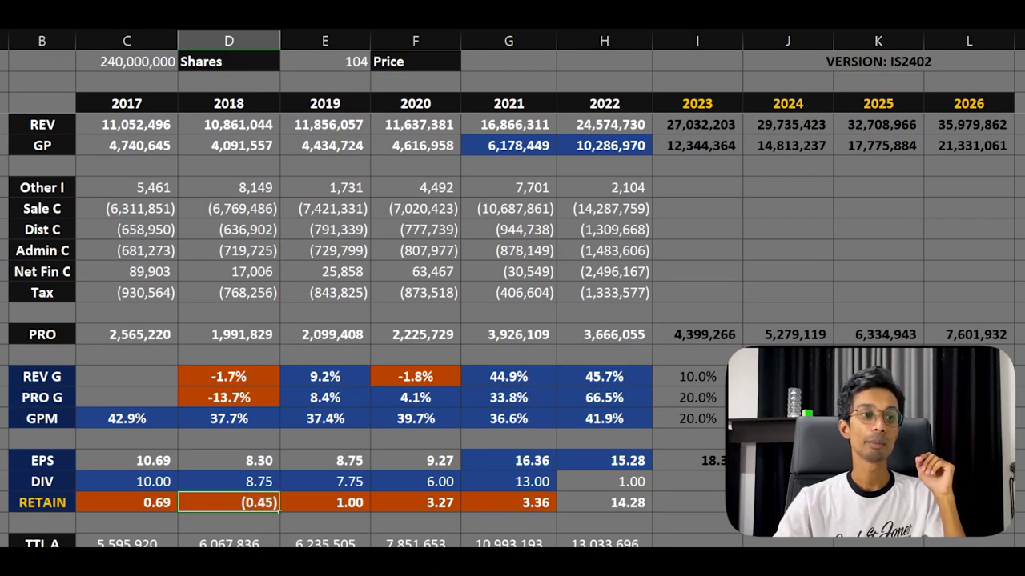
pyautogui.click(578, 497)
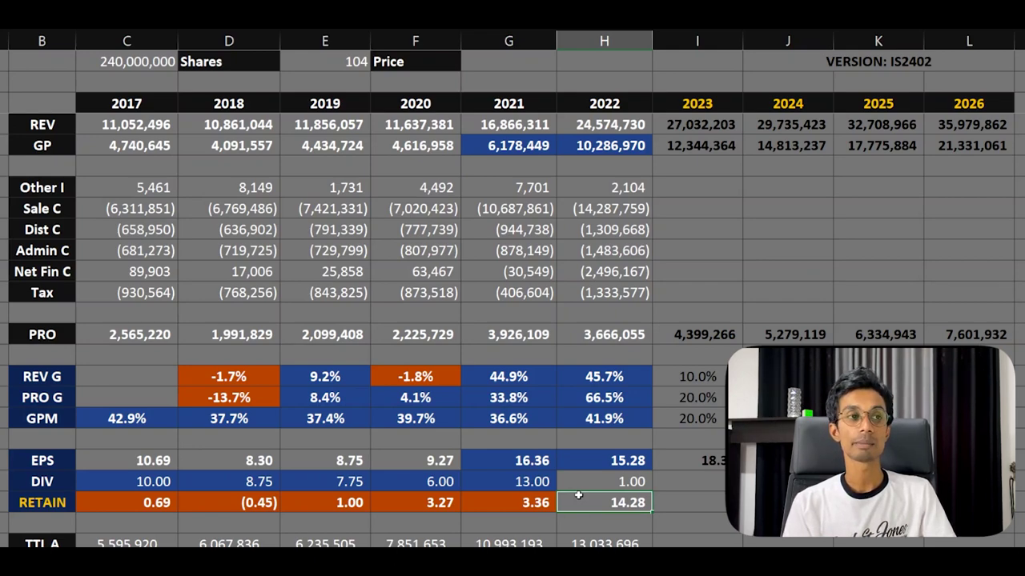
# - Shade TTL A blue for 2017–2022 and the 2022 TTL E value blue
pyautogui.scroll(-3, 572, 500)
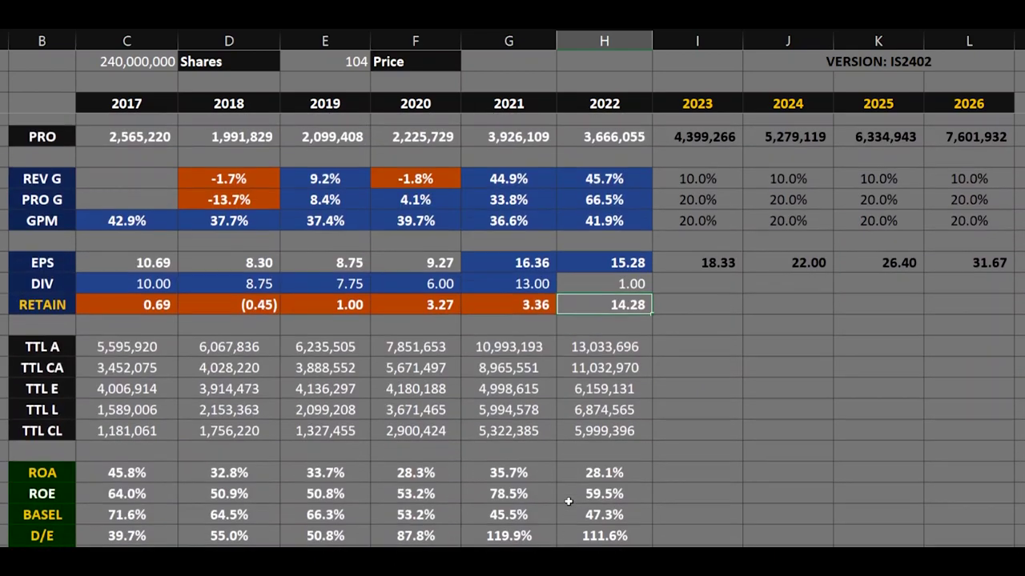
pyautogui.scroll(-1, 568, 501)
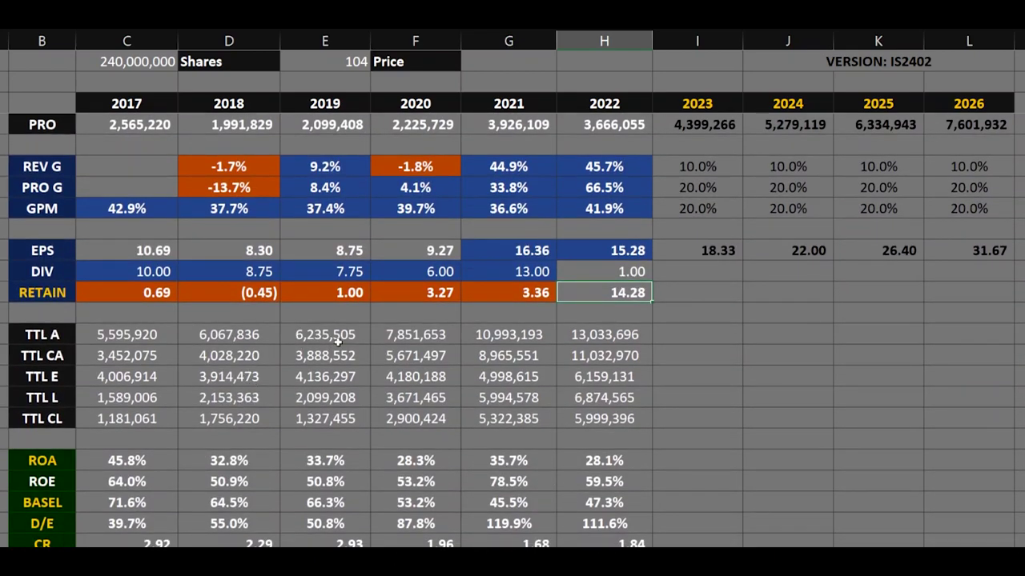
pyautogui.moveTo(151, 336); pyautogui.dragTo(573, 331)
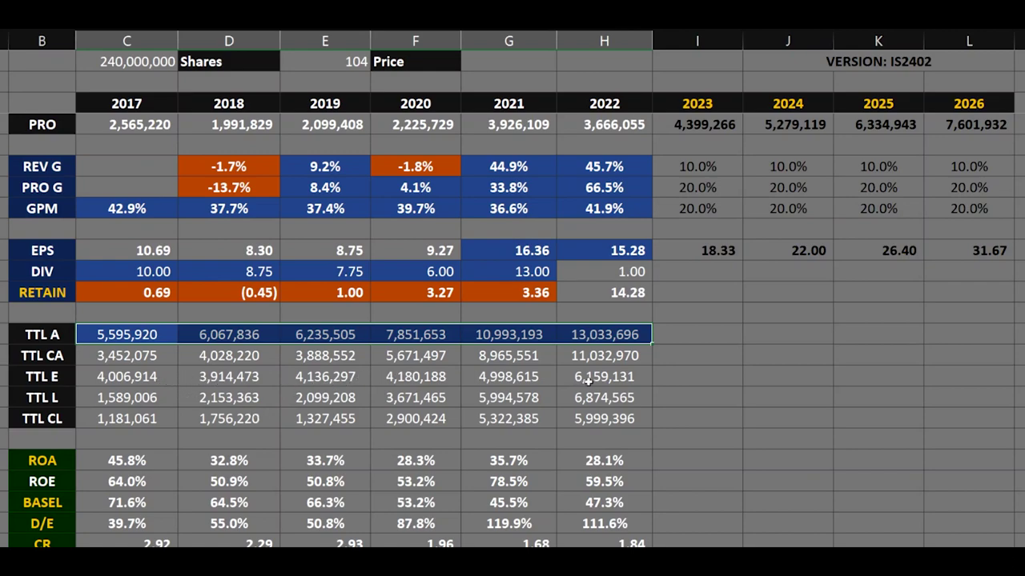
pyautogui.moveTo(582, 380); pyautogui.dragTo(535, 386)
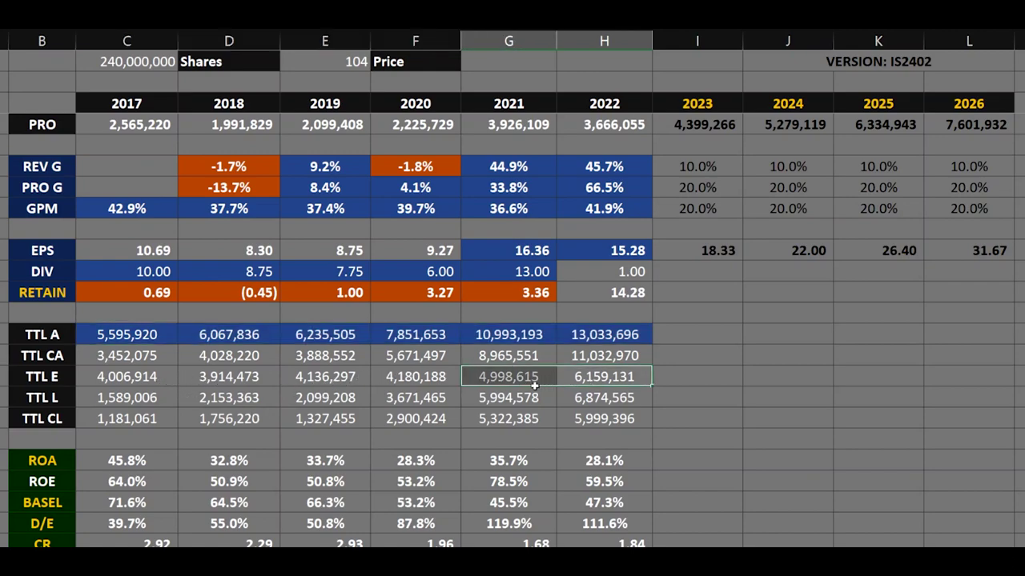
pyautogui.click(581, 381)
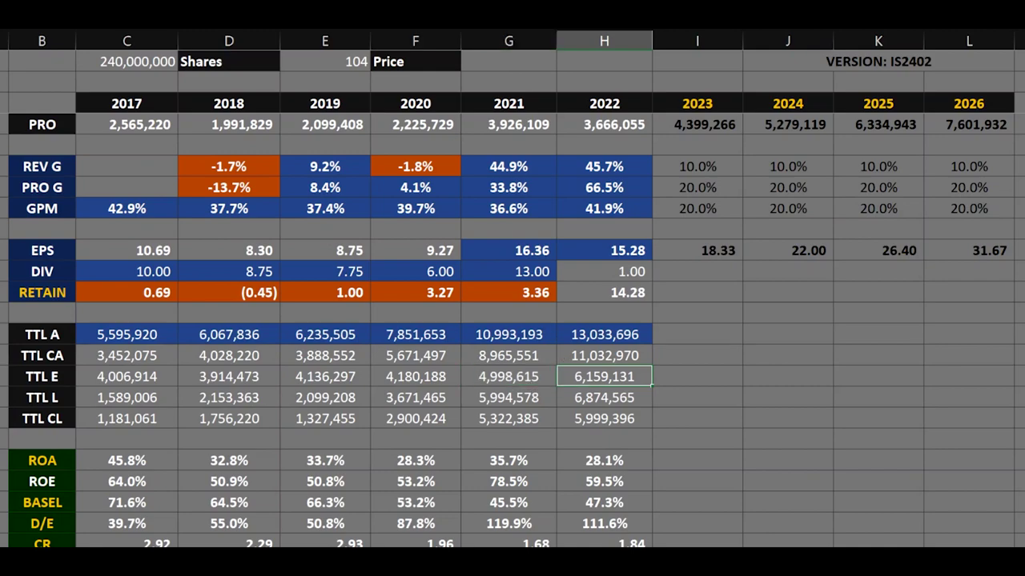
pyautogui.press('F4')
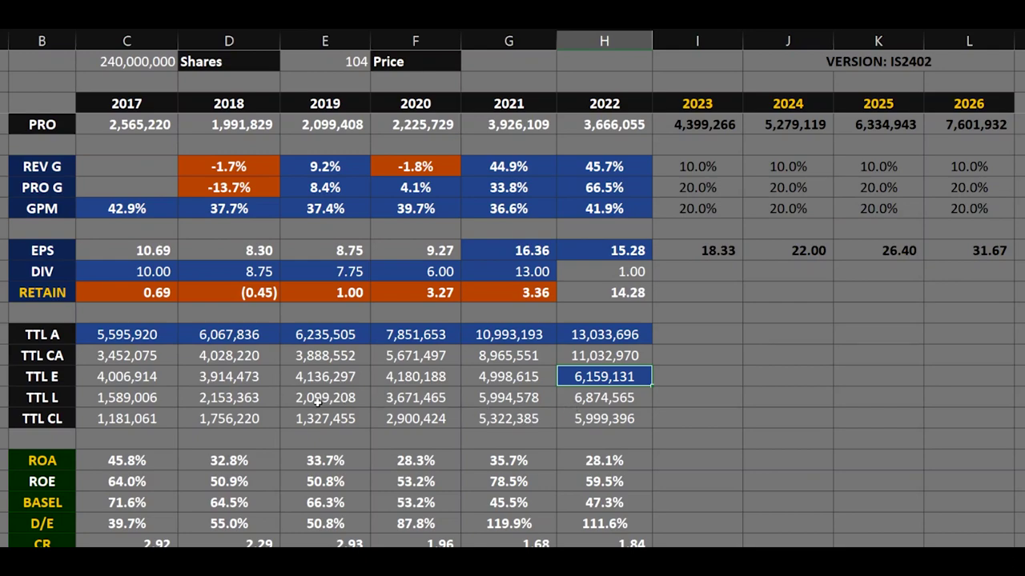
# - Fill the 2021–2022 TTL L values orange
pyautogui.click(549, 397)
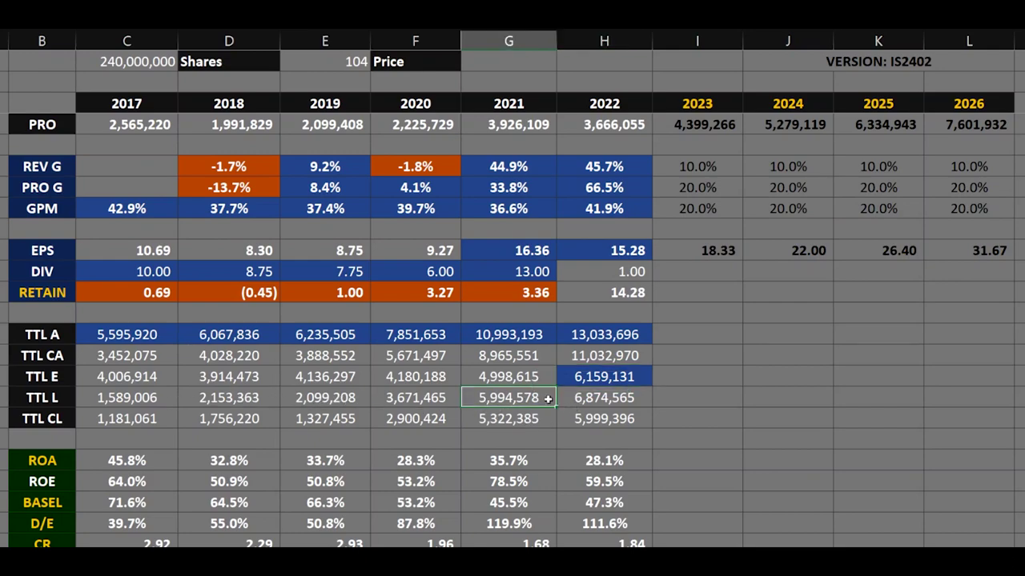
pyautogui.hotkey('shift', 'Right')
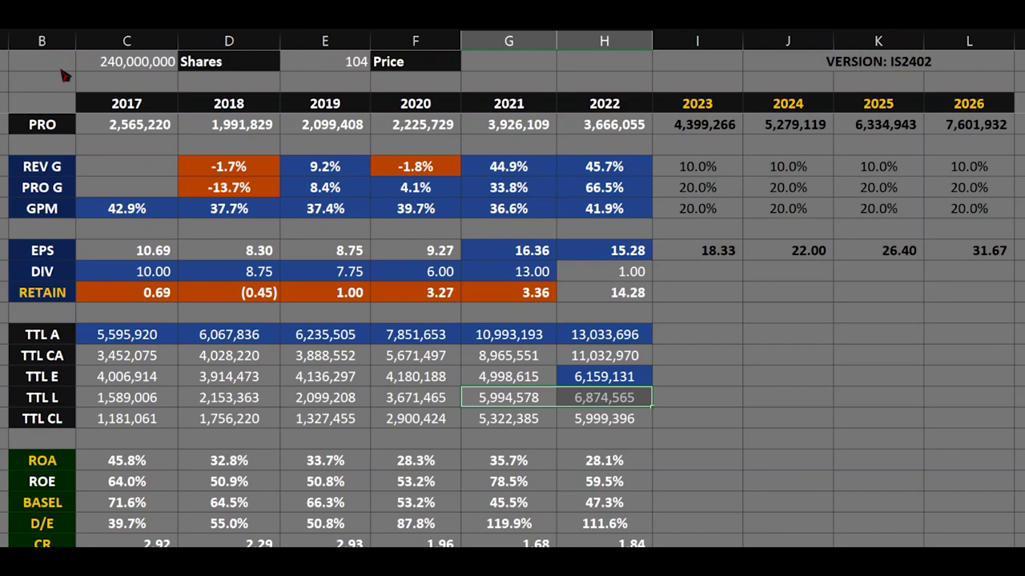
pyautogui.press('F4')
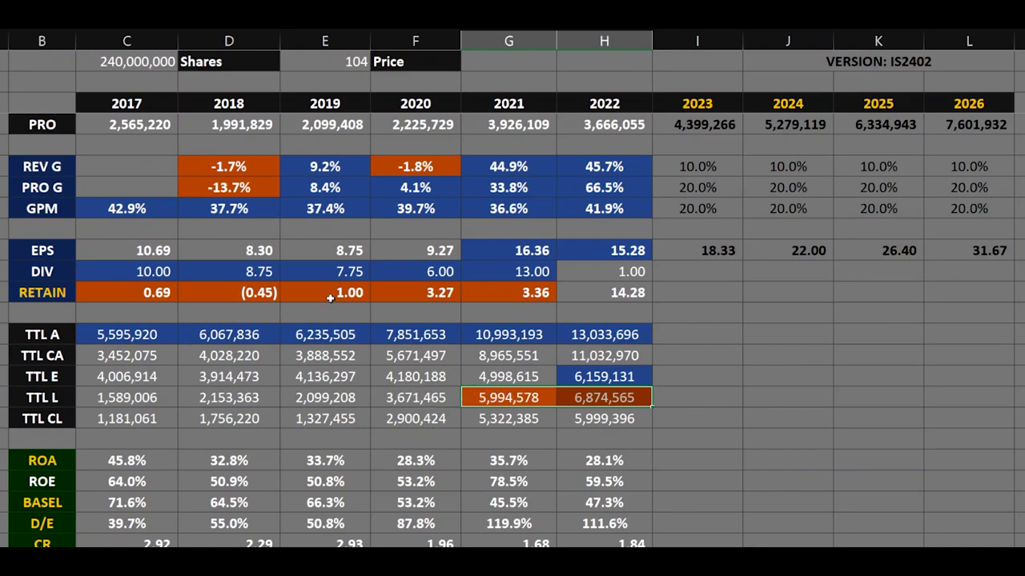
pyautogui.scroll(-2, 329, 298)
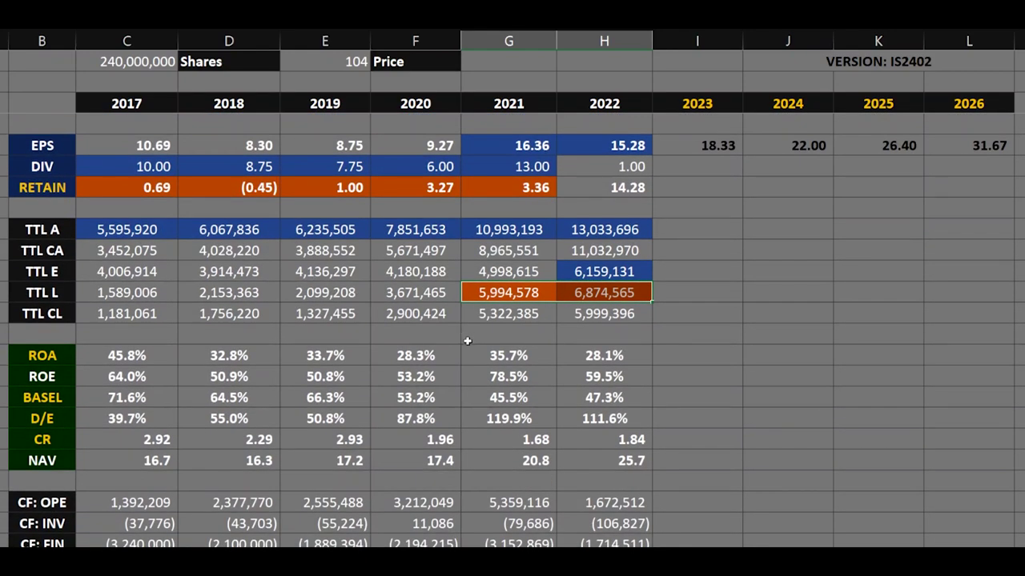
pyautogui.moveTo(505, 421); pyautogui.dragTo(571, 422)
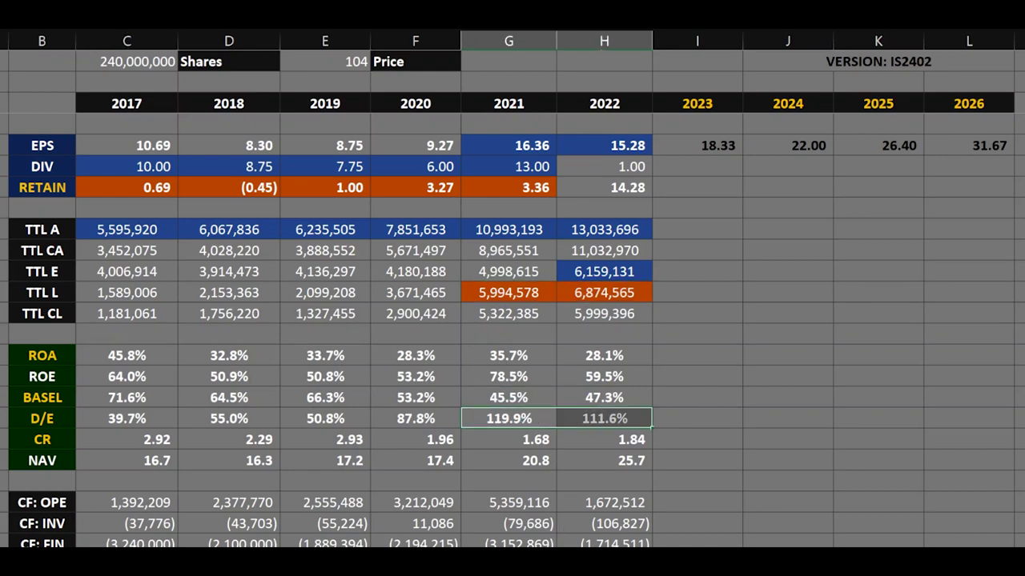
# - Fill D/E red for 2021–2022 and light blue for 2017–2019, and 2022 ROA orange
pyautogui.press('F4')
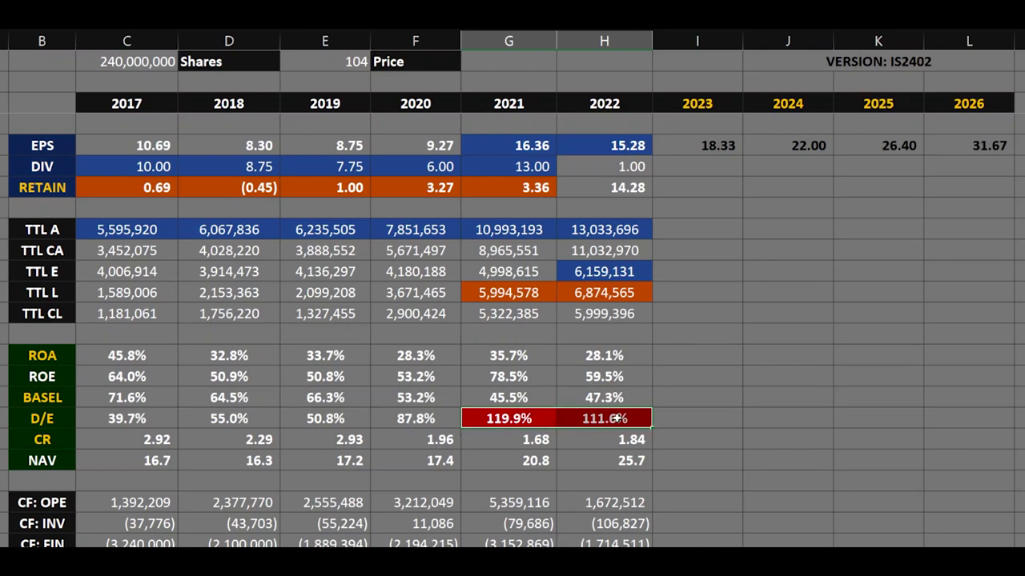
pyautogui.moveTo(325, 416); pyautogui.dragTo(148, 412)
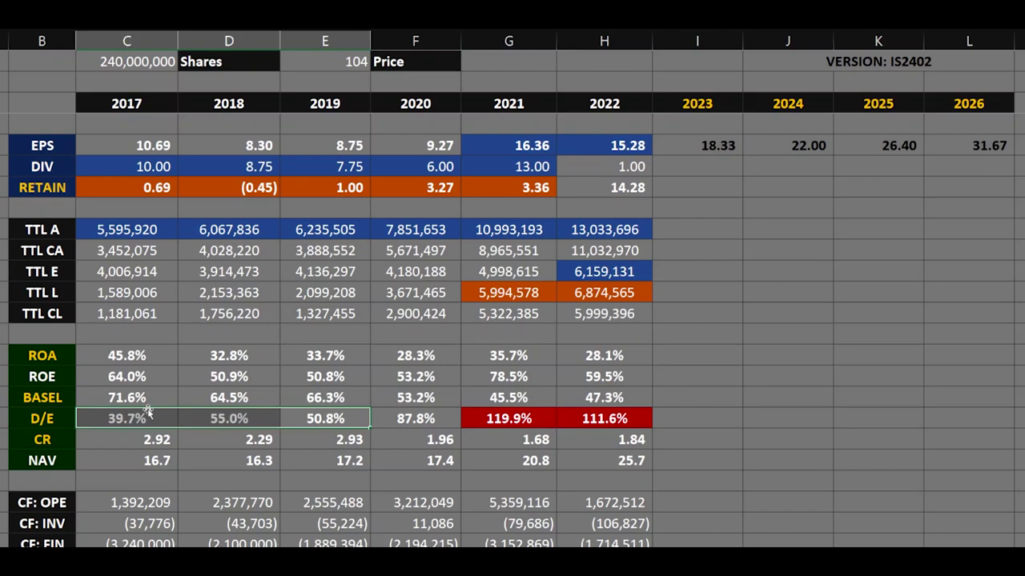
pyautogui.click(60, 40)
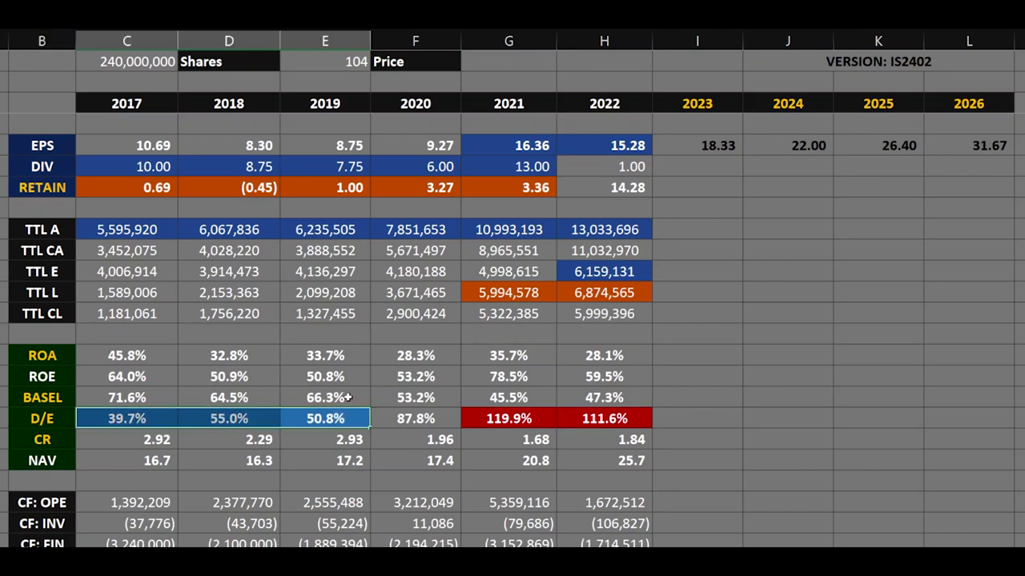
pyautogui.click(437, 357)
pyautogui.click(591, 355)
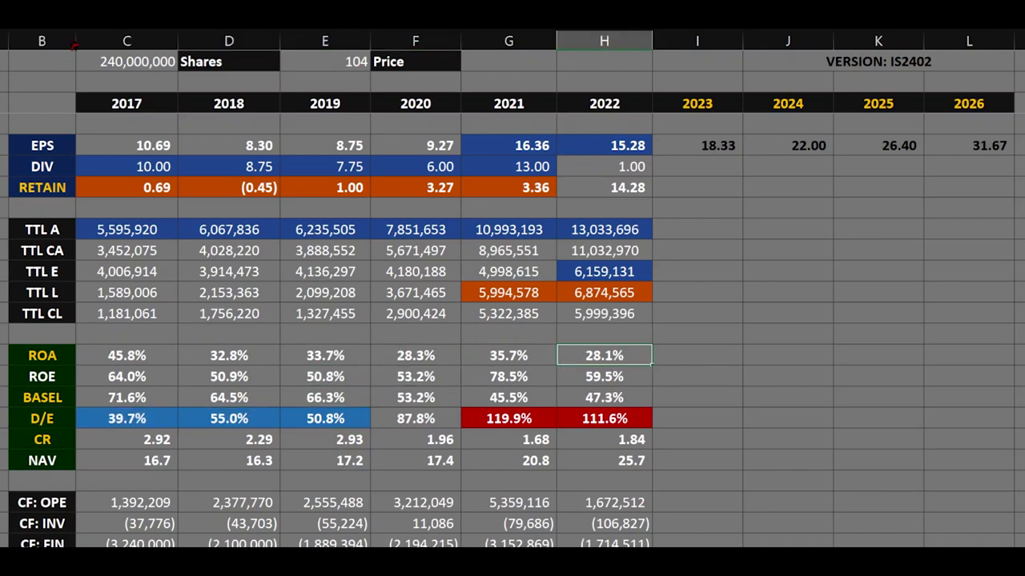
pyautogui.press('F4')
# - Fill the 2020 ROA value and the 2021–2022 BASEL ratios orange
pyautogui.click(432, 355)
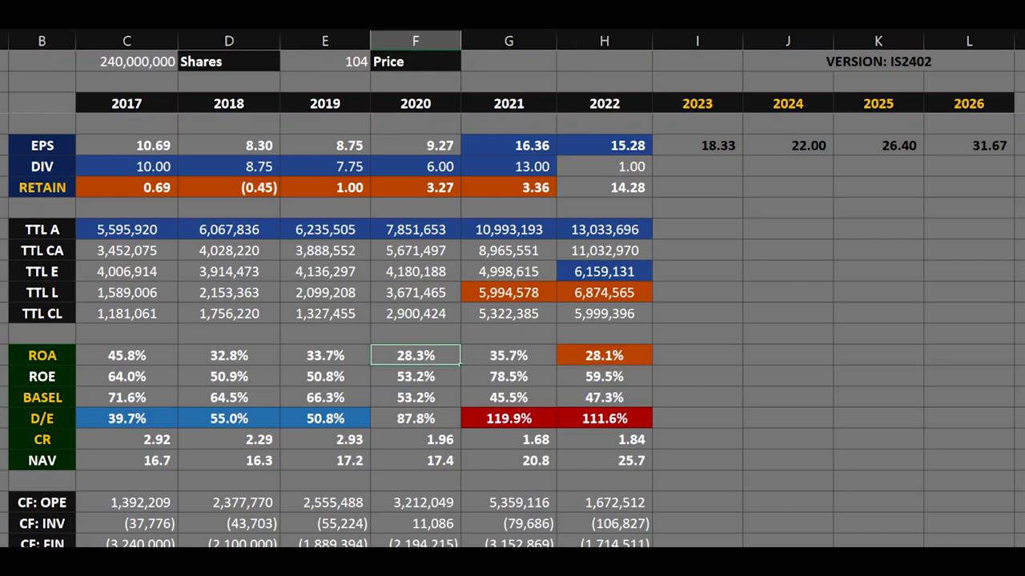
pyautogui.press('F4')
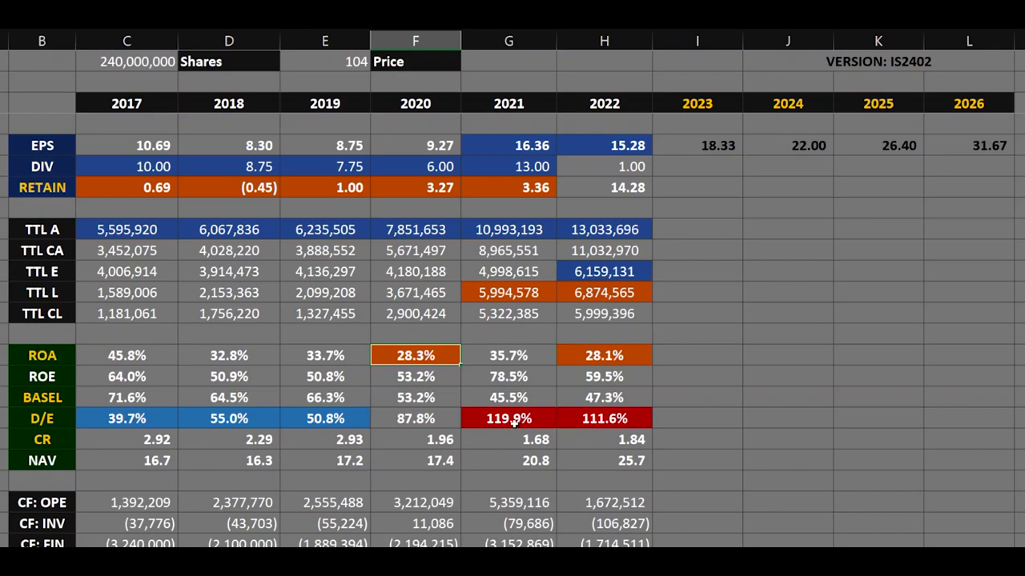
pyautogui.moveTo(513, 422); pyautogui.dragTo(567, 419)
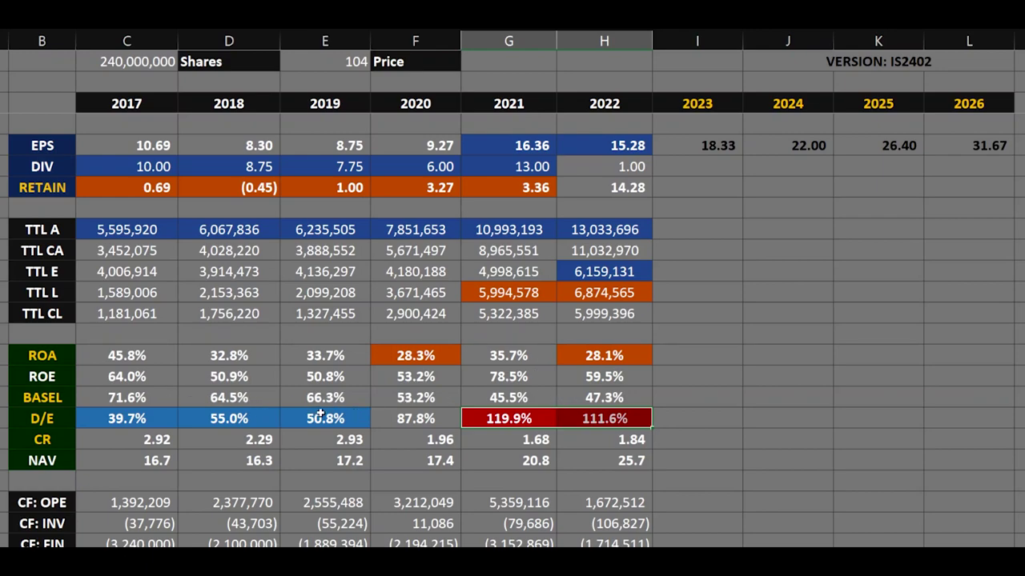
pyautogui.click(608, 399)
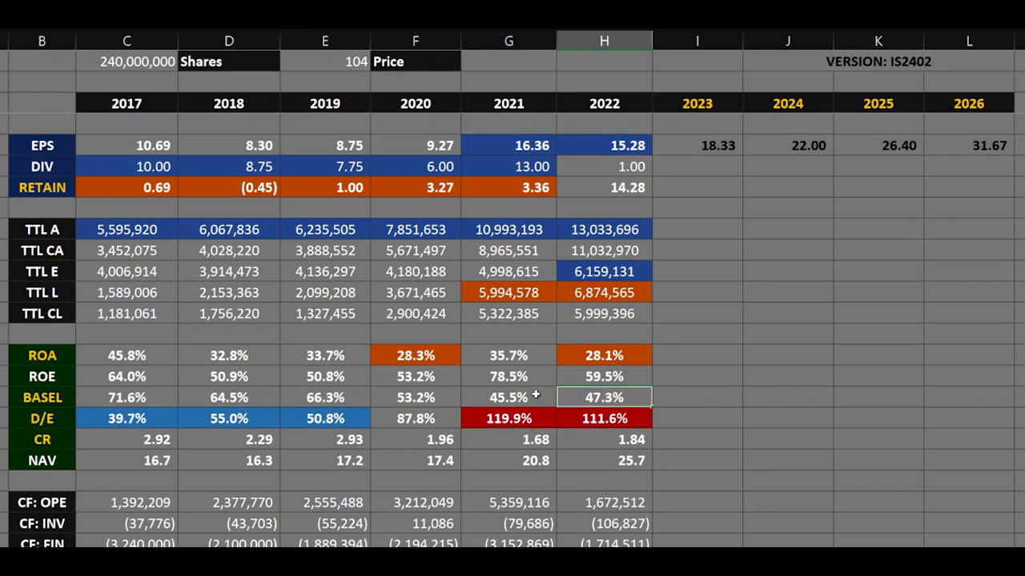
pyautogui.moveTo(536, 395); pyautogui.dragTo(594, 396)
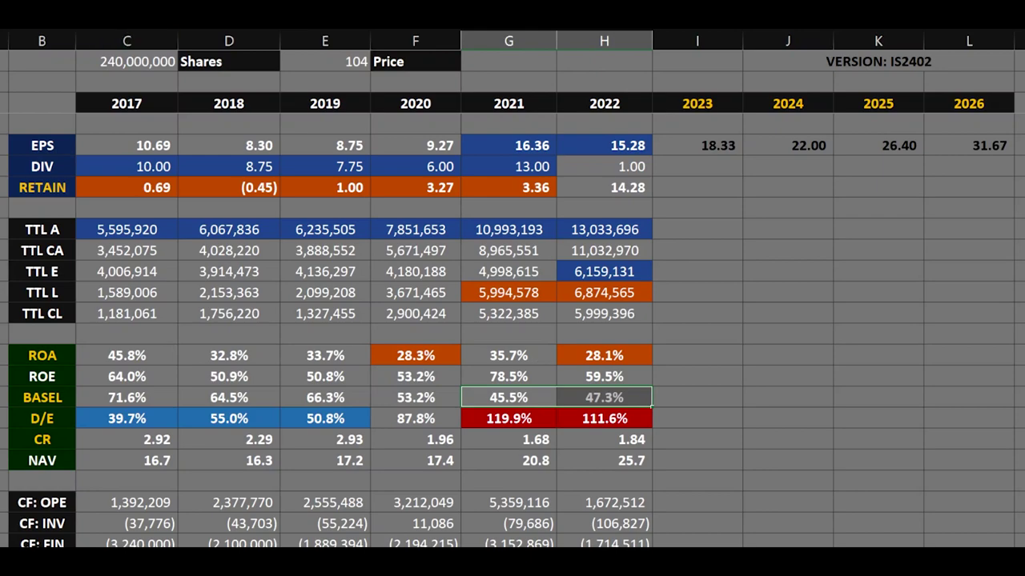
pyautogui.press('F4')
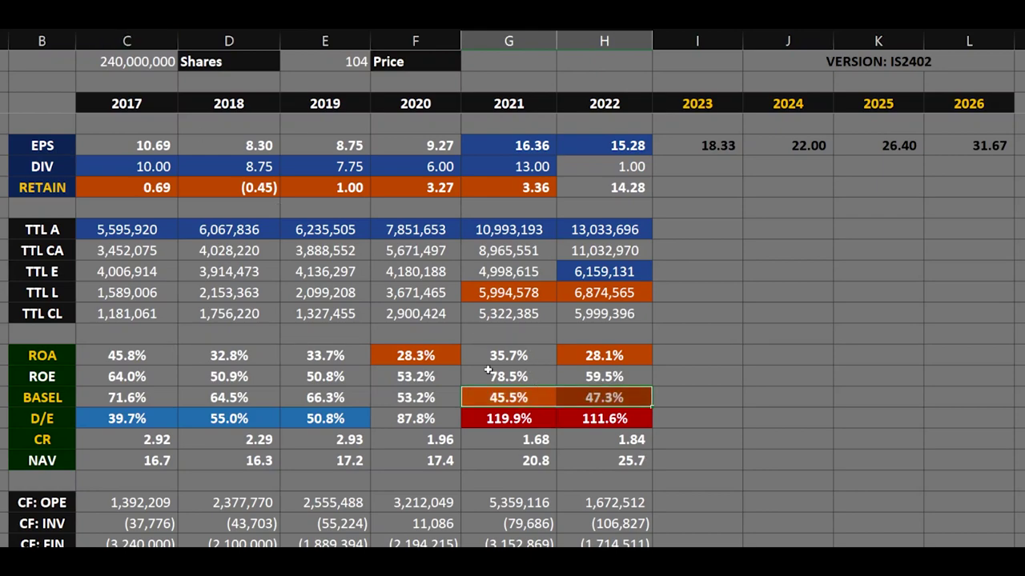
# - Review the 2020–2022 ratio block from ROA to D/E
pyautogui.moveTo(412, 352); pyautogui.dragTo(590, 422)
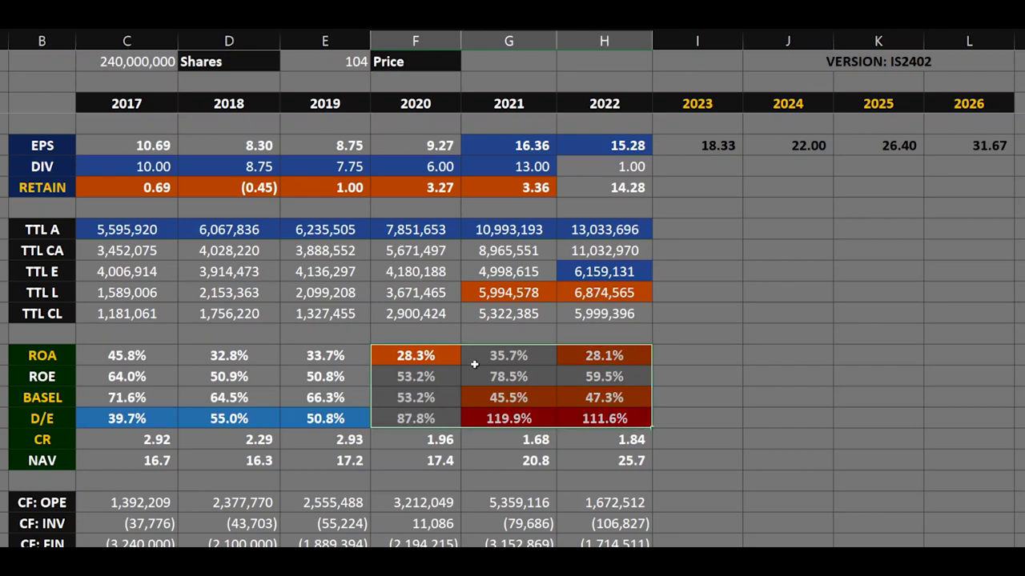
pyautogui.moveTo(430, 354); pyautogui.dragTo(634, 422)
pyautogui.click(446, 412)
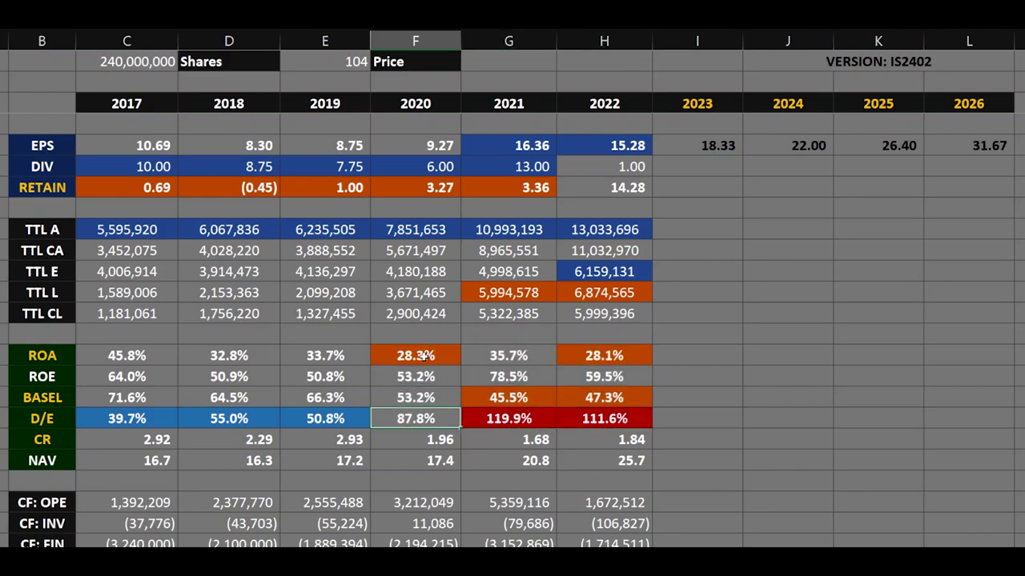
pyautogui.moveTo(424, 355)
pyautogui.mouseDown()
pyautogui.moveTo(599, 392)
pyautogui.moveTo(600, 419)
pyautogui.moveTo(518, 374)
pyautogui.moveTo(428, 354)
pyautogui.mouseUp()
pyautogui.click(580, 382)
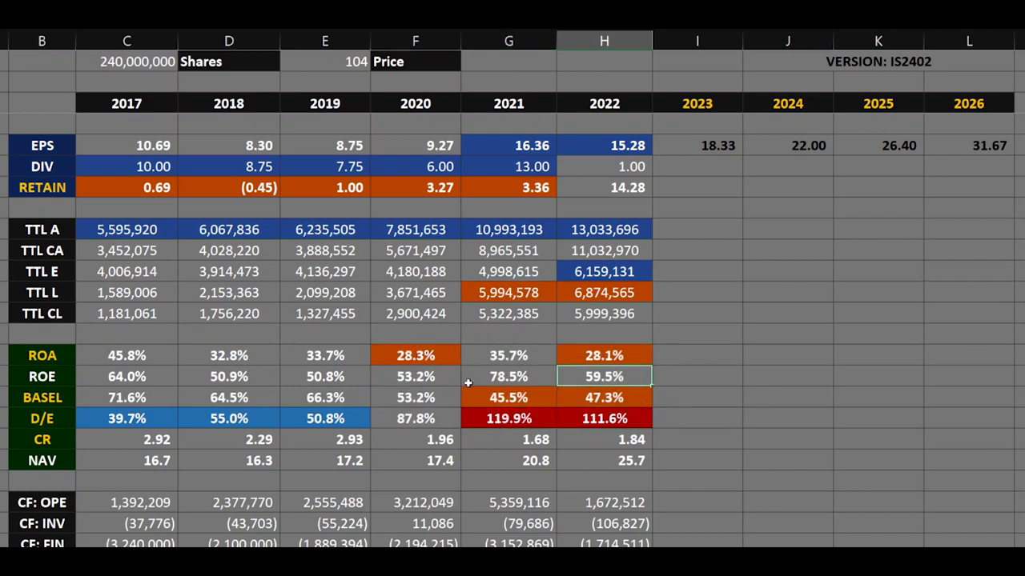
pyautogui.click(879, 62)
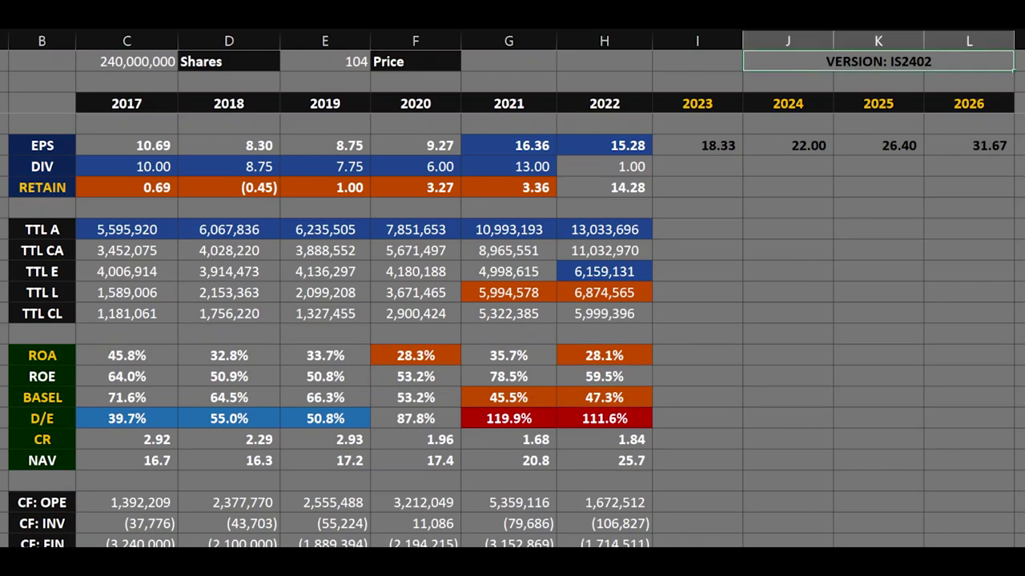
# - Fill the CR row blue for 2017–2022 and check the 2023 NAV forecast of 35
pyautogui.moveTo(133, 441); pyautogui.dragTo(572, 415)
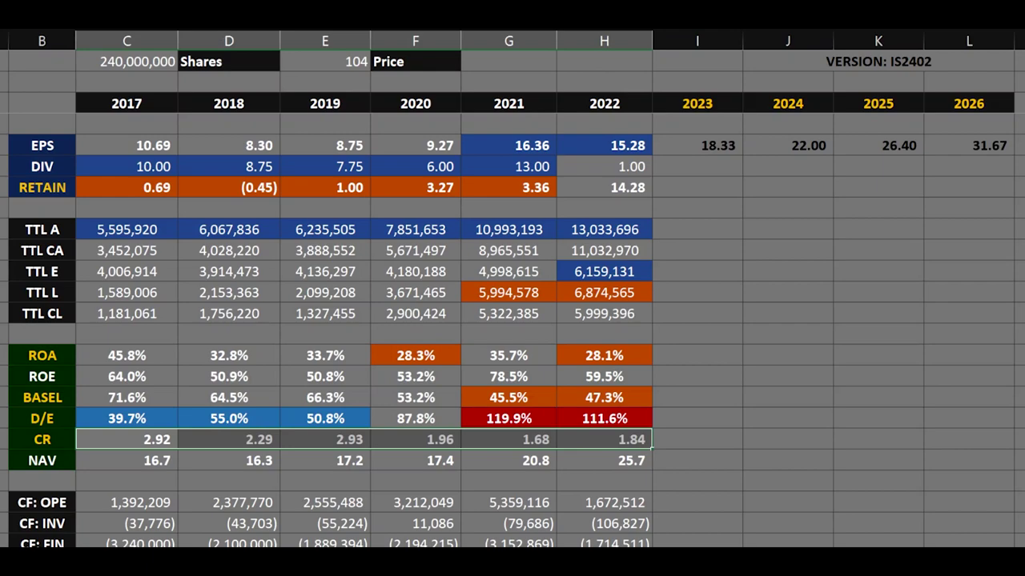
pyautogui.press('F4')
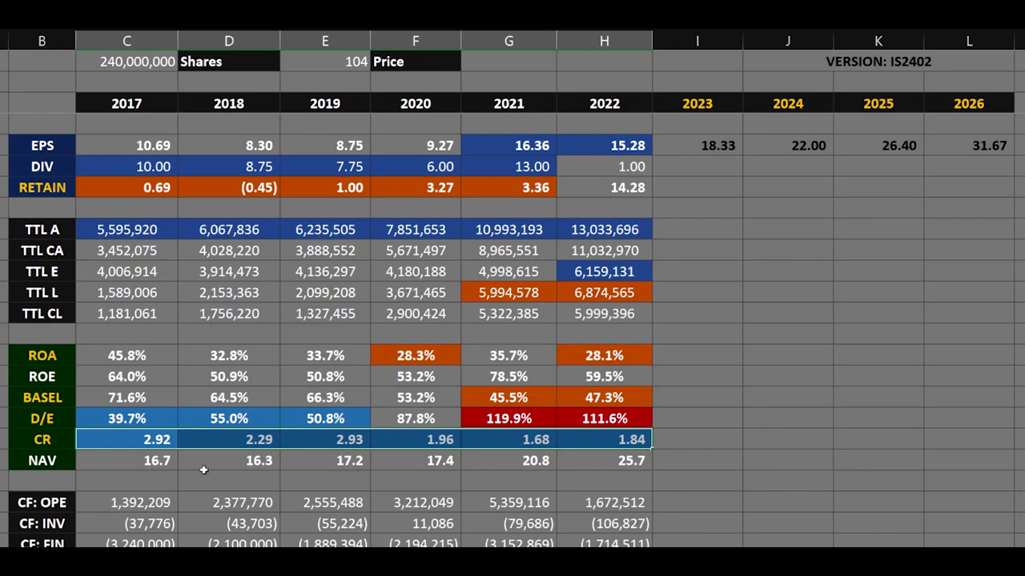
pyautogui.moveTo(163, 461); pyautogui.dragTo(566, 458)
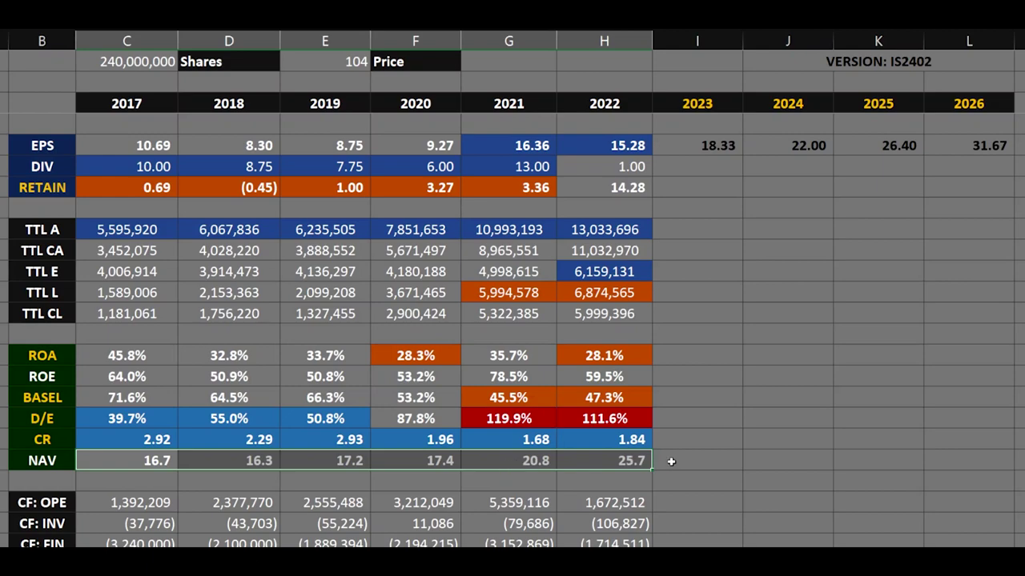
pyautogui.moveTo(694, 462); pyautogui.dragTo(597, 462)
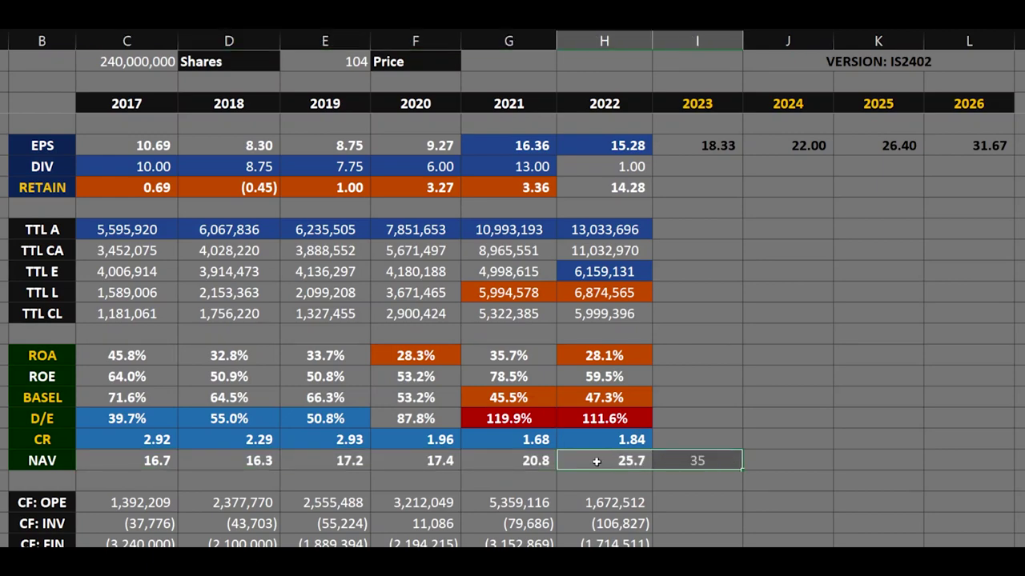
pyautogui.click(679, 463)
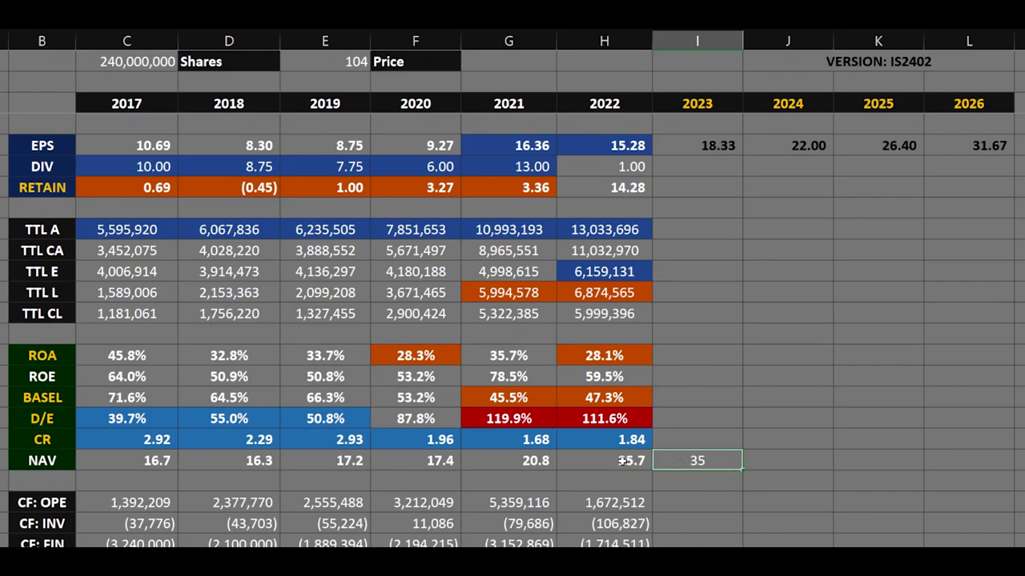
pyautogui.moveTo(619, 461); pyautogui.dragTo(157, 461)
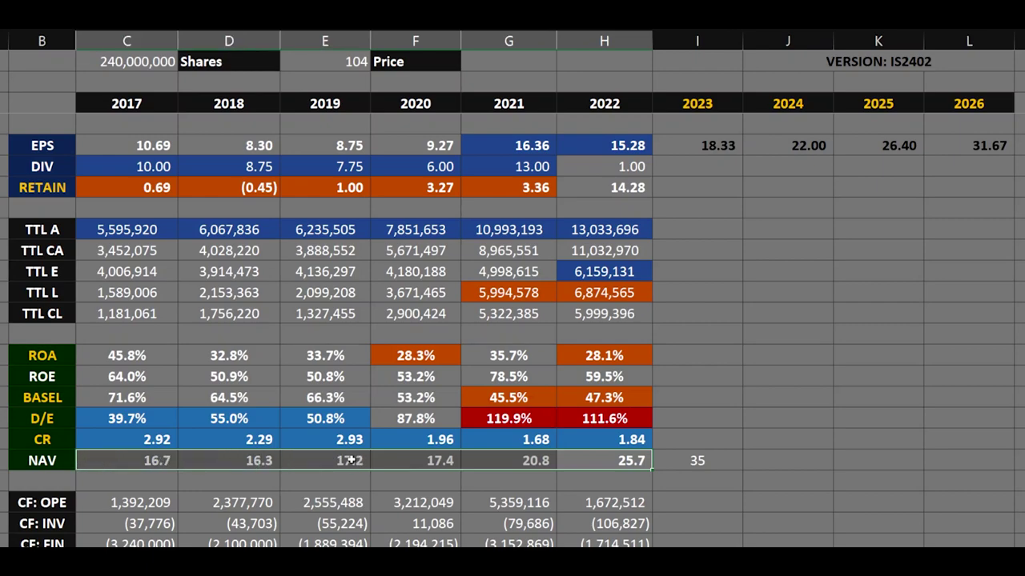
pyautogui.click(680, 456)
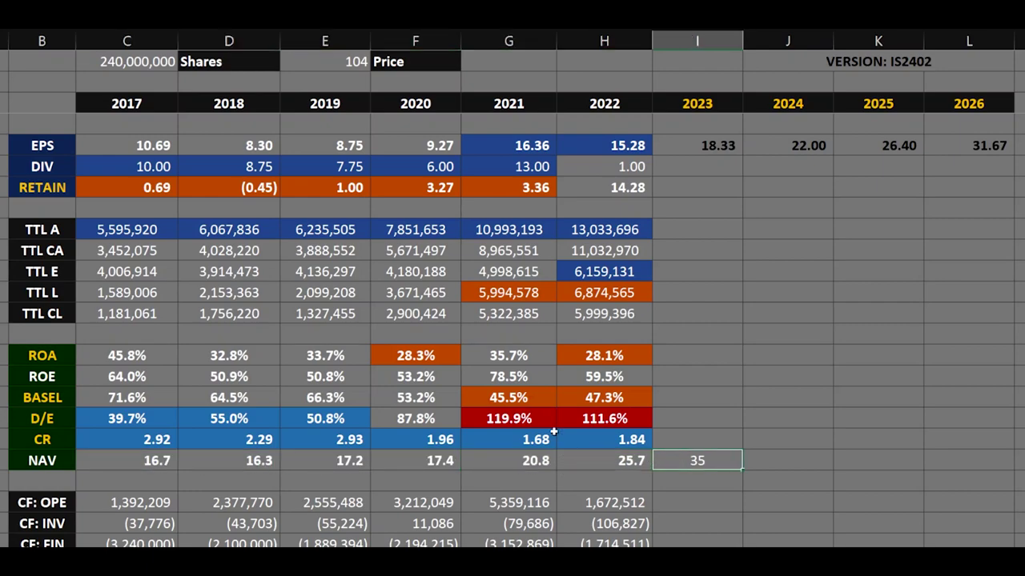
# - Shade CF: OPE 2017–2021 blue and 2022 orange, and CF: INV 2017–2019 and 2021–2022 blue
pyautogui.scroll(-2, 224, 370)
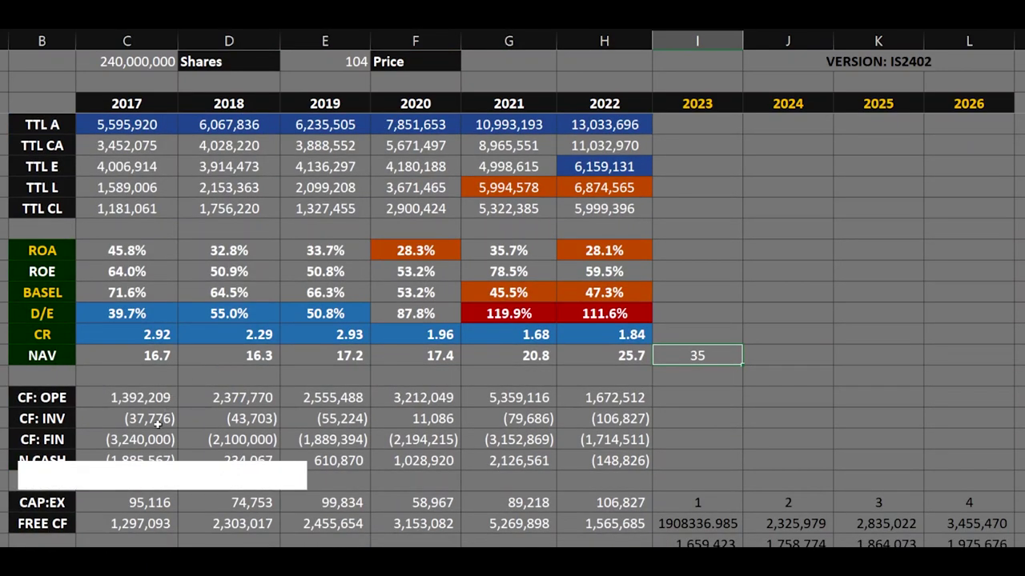
pyautogui.moveTo(148, 400); pyautogui.dragTo(479, 393)
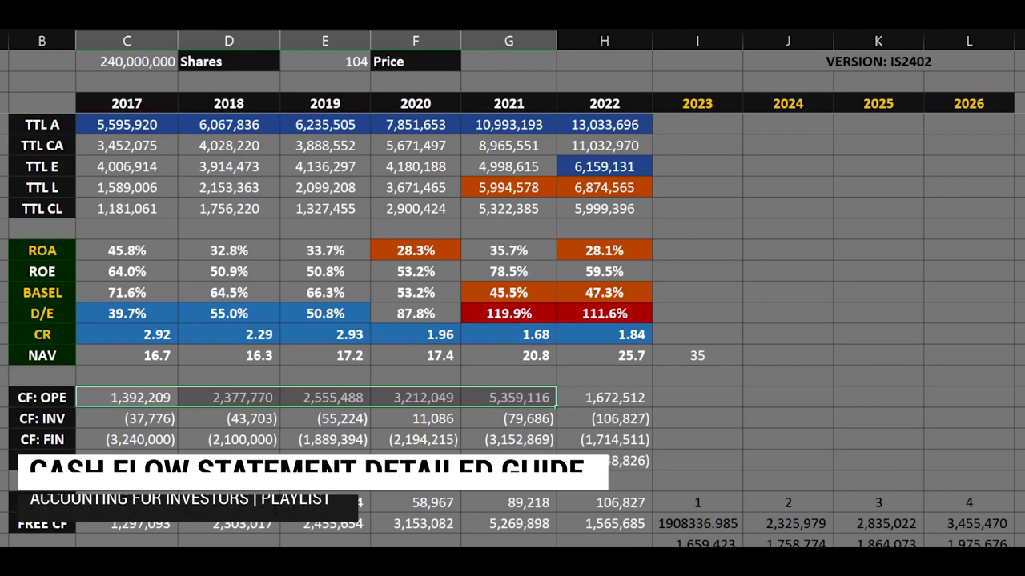
pyautogui.click(582, 395)
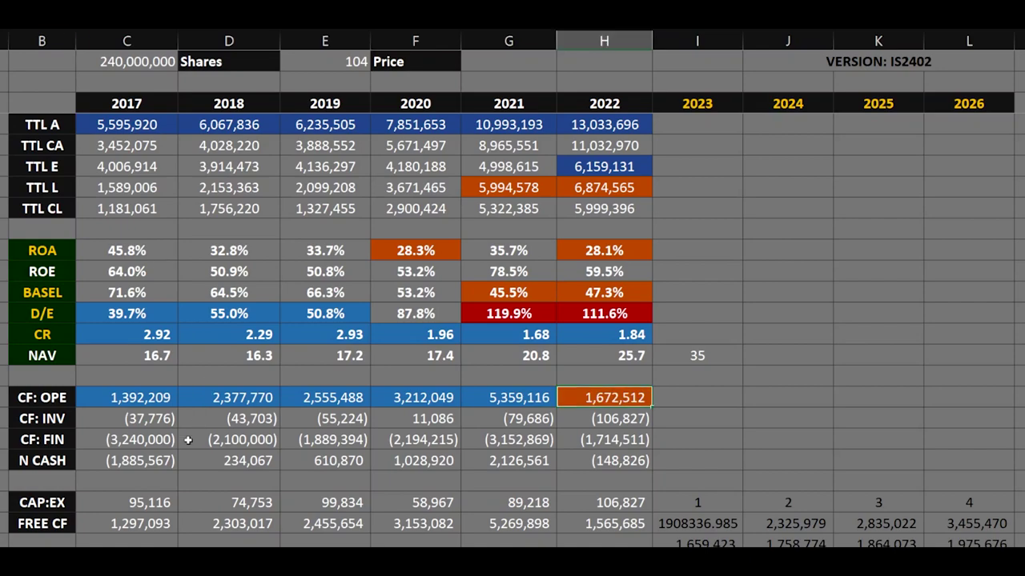
pyautogui.moveTo(145, 423); pyautogui.dragTo(283, 416)
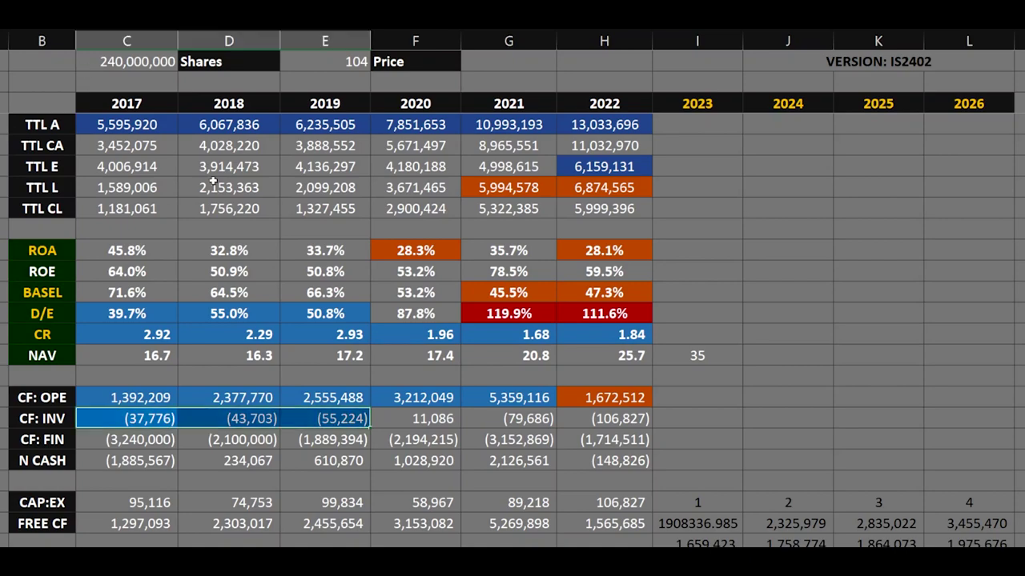
pyautogui.moveTo(517, 422); pyautogui.dragTo(577, 419)
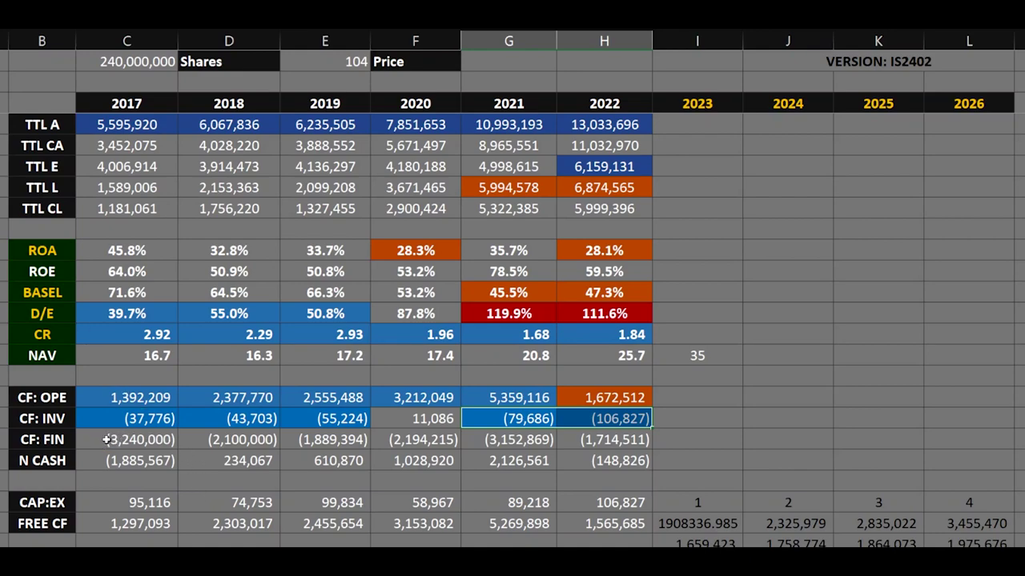
# - Fill the CF: FIN row blue for all years and N CASH blue for 2018–2021
pyautogui.moveTo(106, 439); pyautogui.dragTo(583, 444)
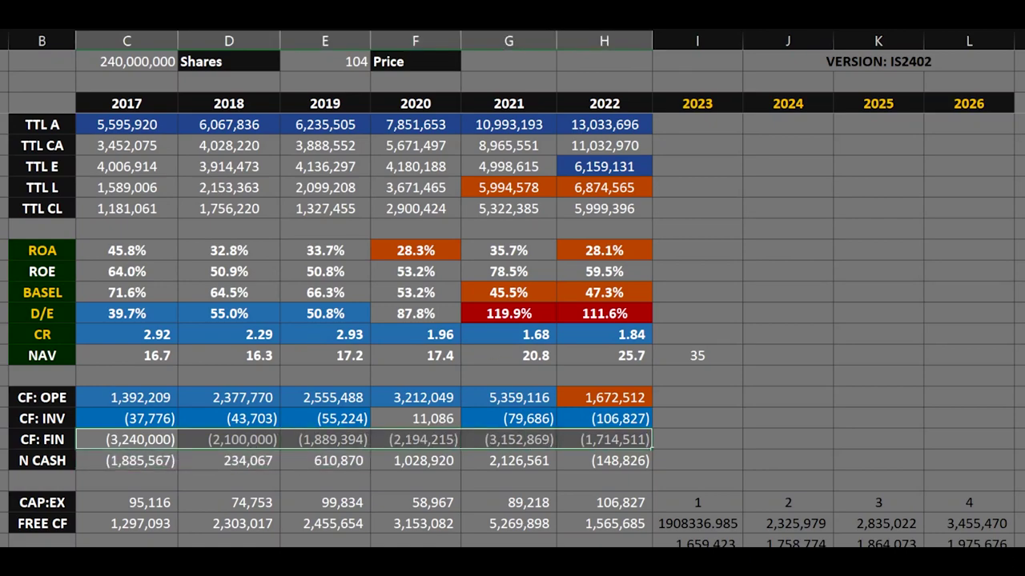
pyautogui.press('F4')
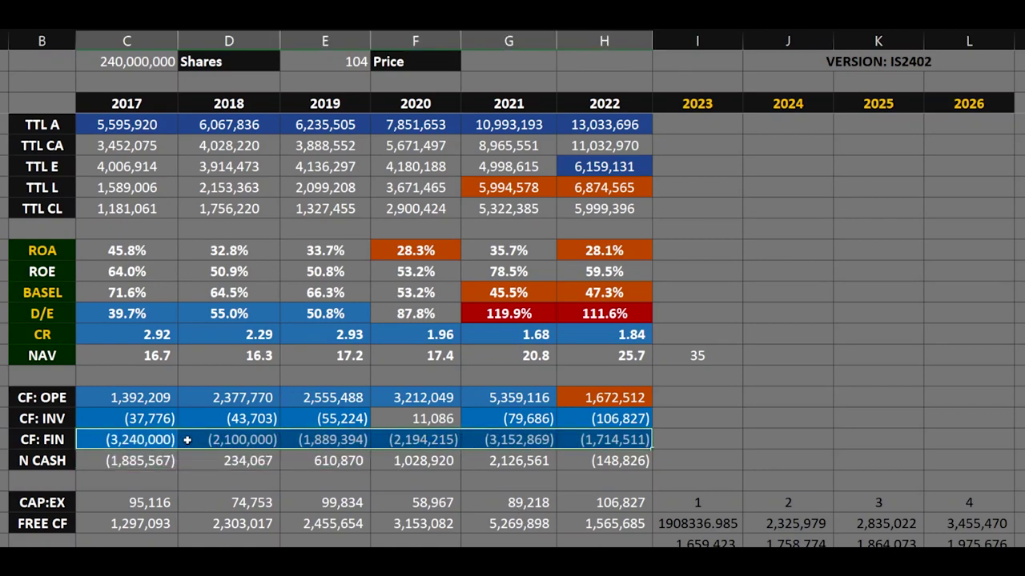
pyautogui.click(185, 481)
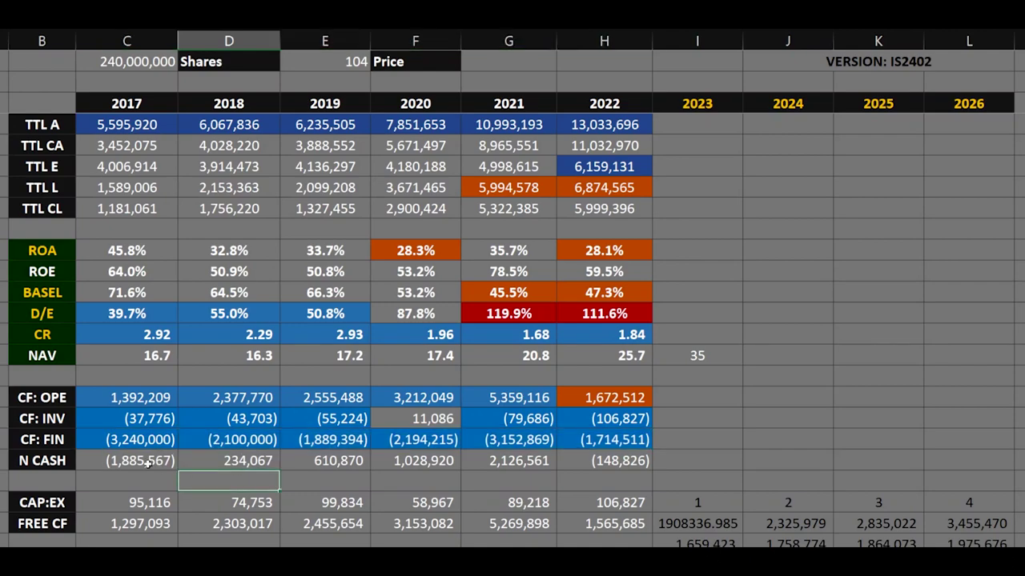
pyautogui.moveTo(236, 461); pyautogui.dragTo(480, 457)
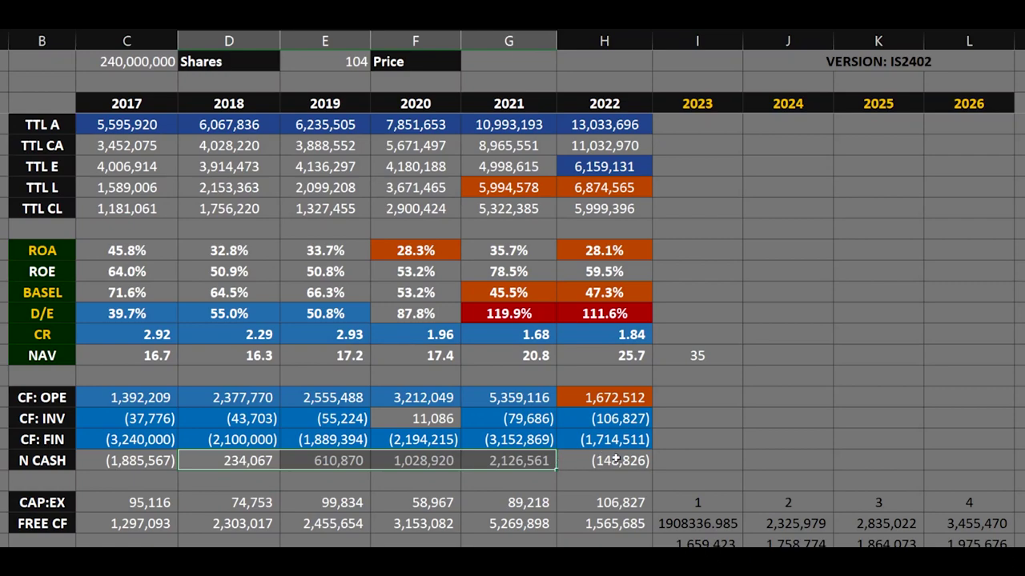
pyautogui.press('F4')
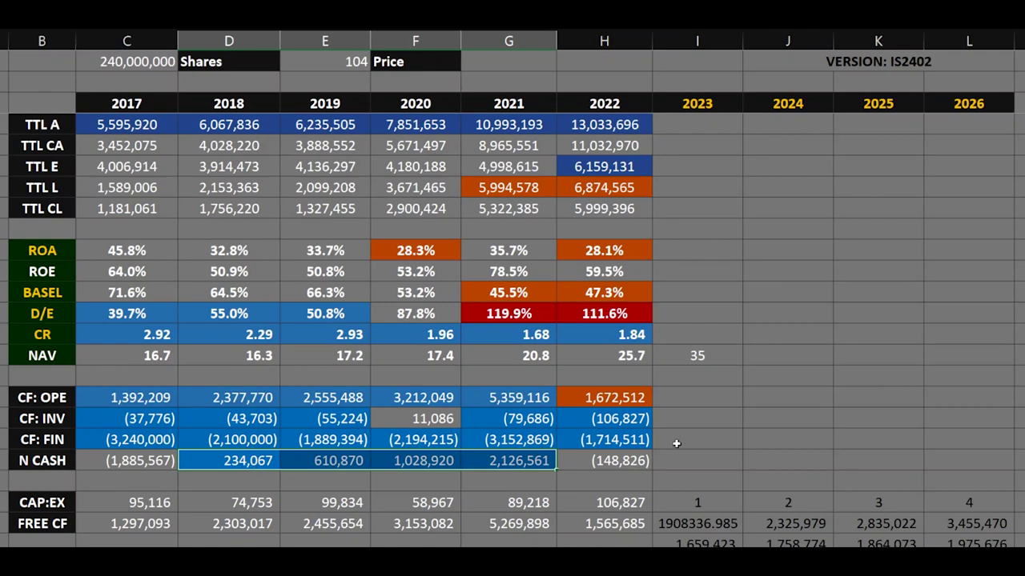
pyautogui.scroll(-2, 586, 462)
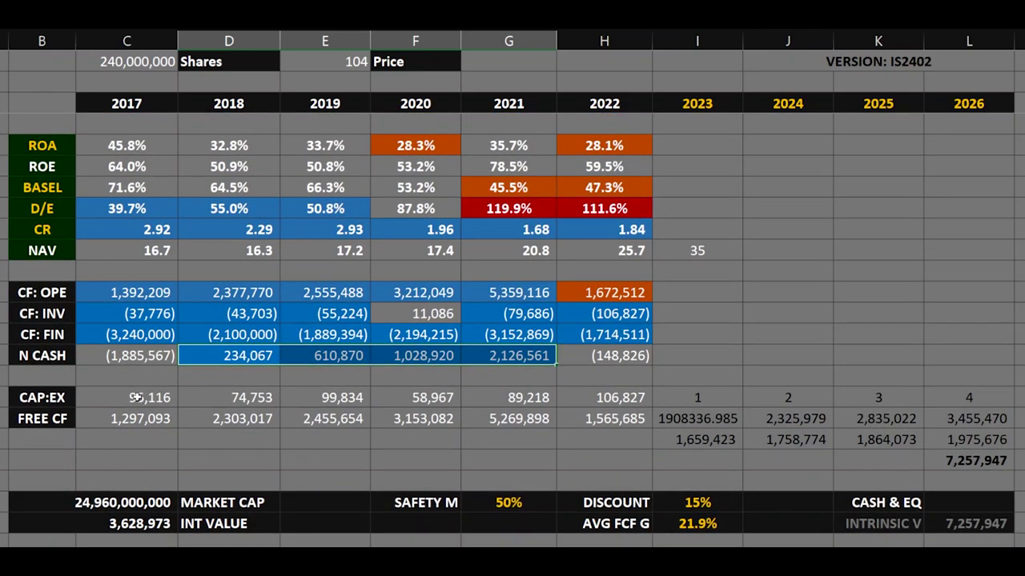
pyautogui.moveTo(149, 404); pyautogui.dragTo(566, 400)
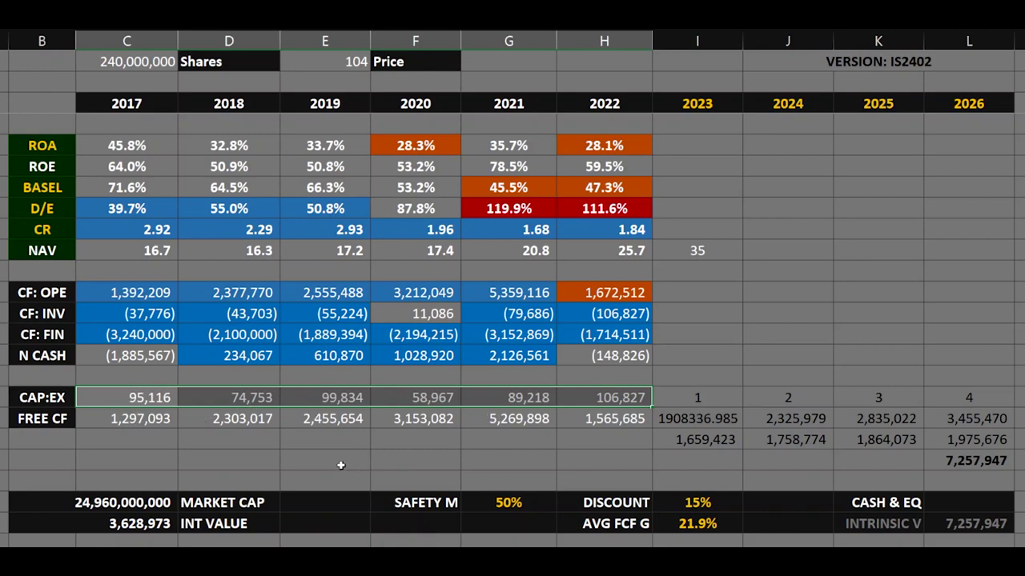
pyautogui.click(141, 524)
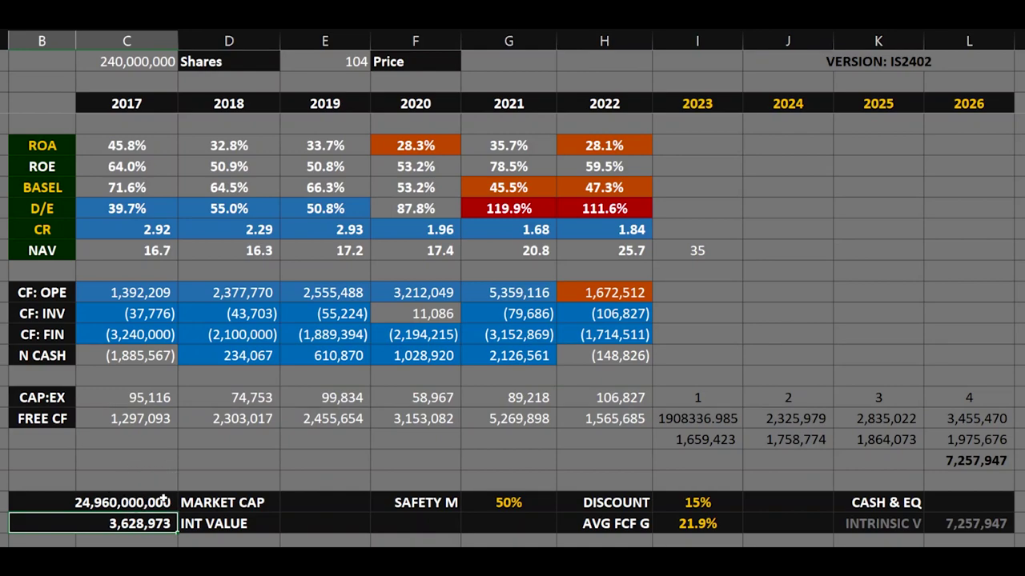
pyautogui.click(136, 502)
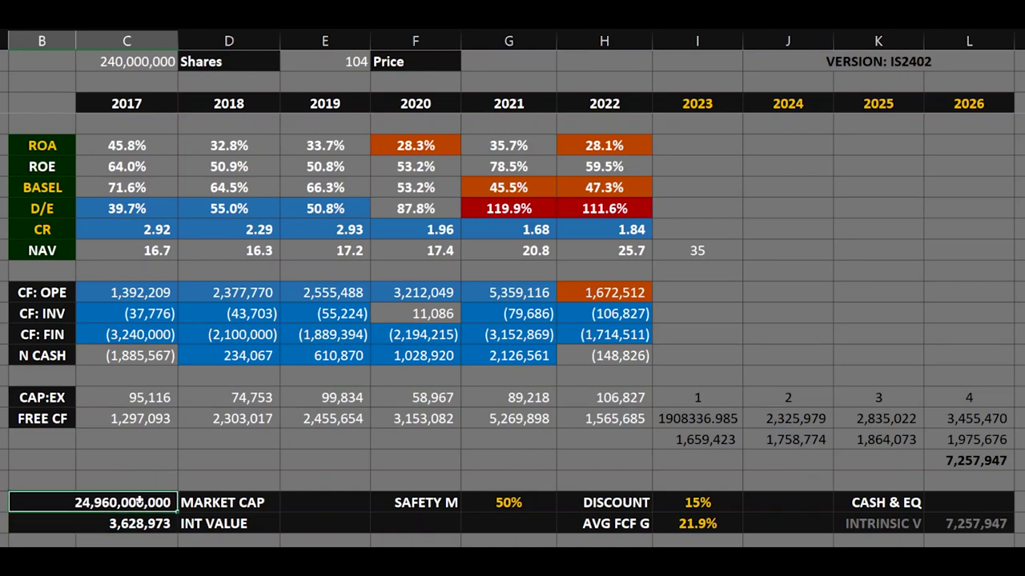
pyautogui.click(357, 64)
pyautogui.click(169, 64)
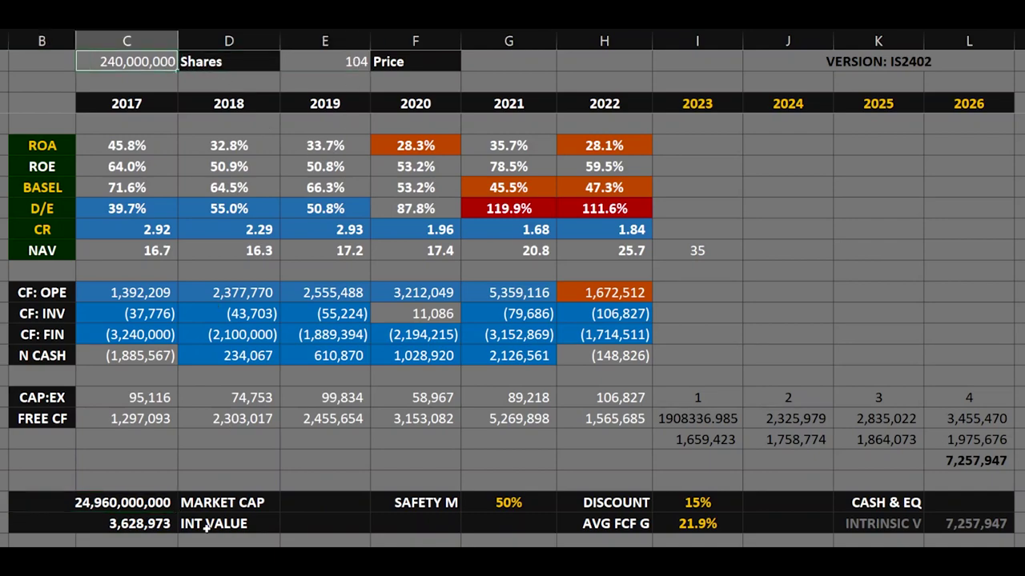
pyautogui.click(153, 506)
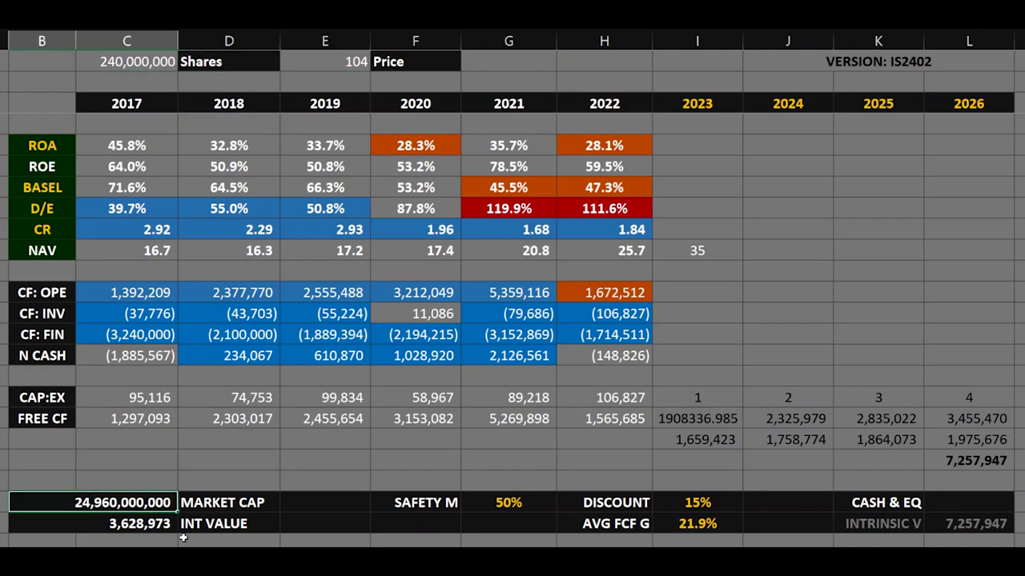
pyautogui.click(132, 527)
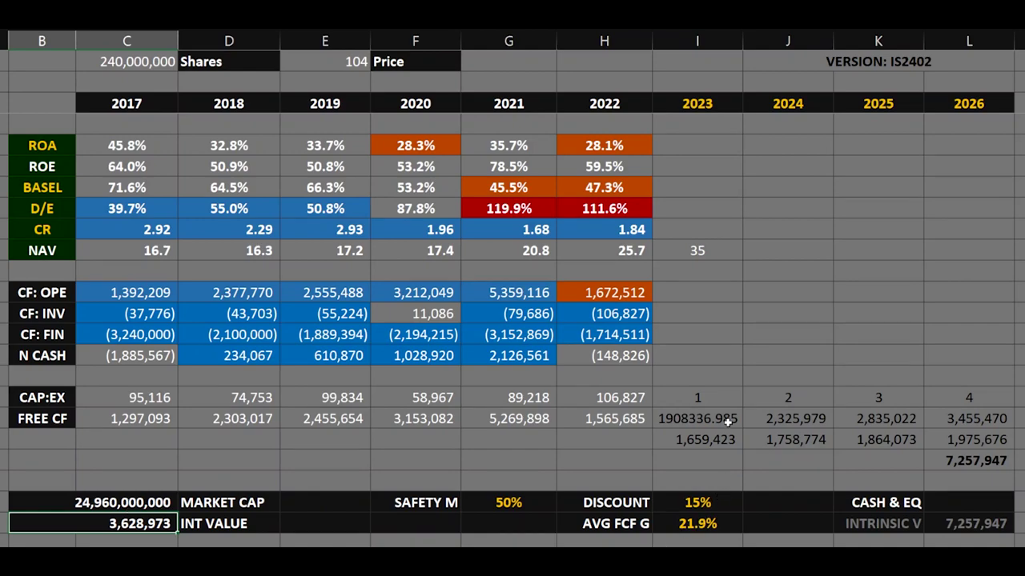
pyautogui.scroll(2, 726, 423)
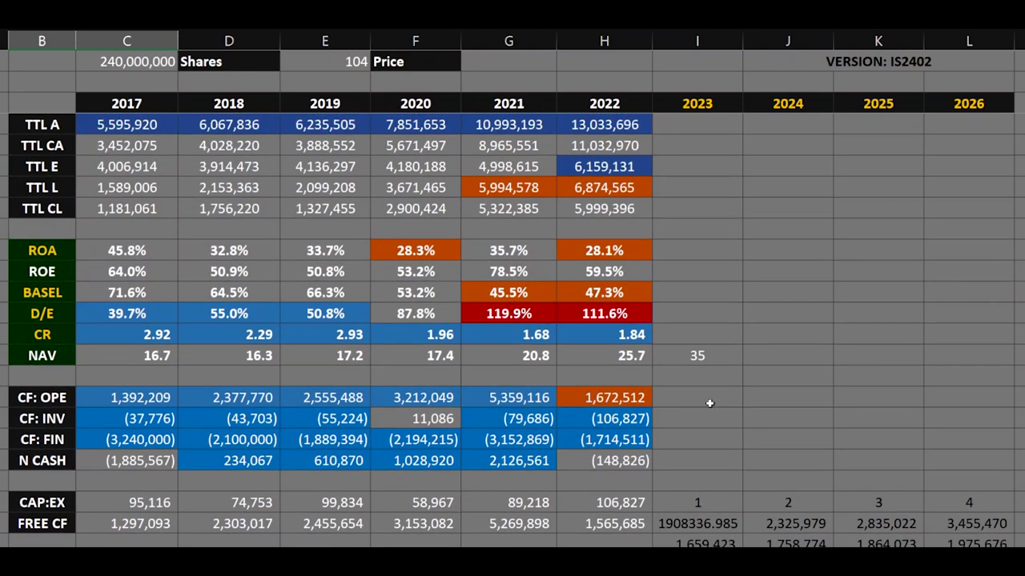
pyautogui.click(687, 355)
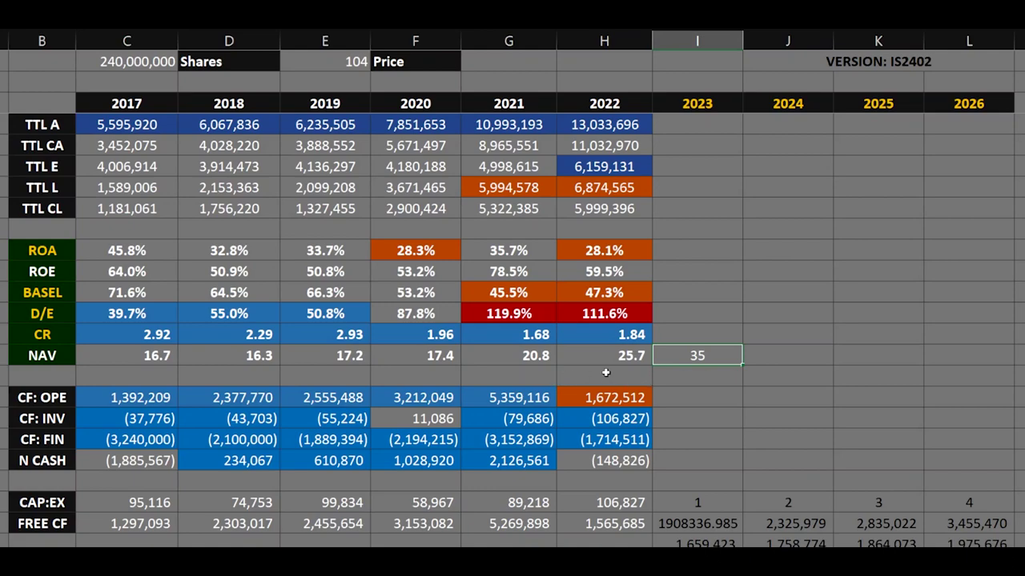
pyautogui.scroll(2, 607, 372)
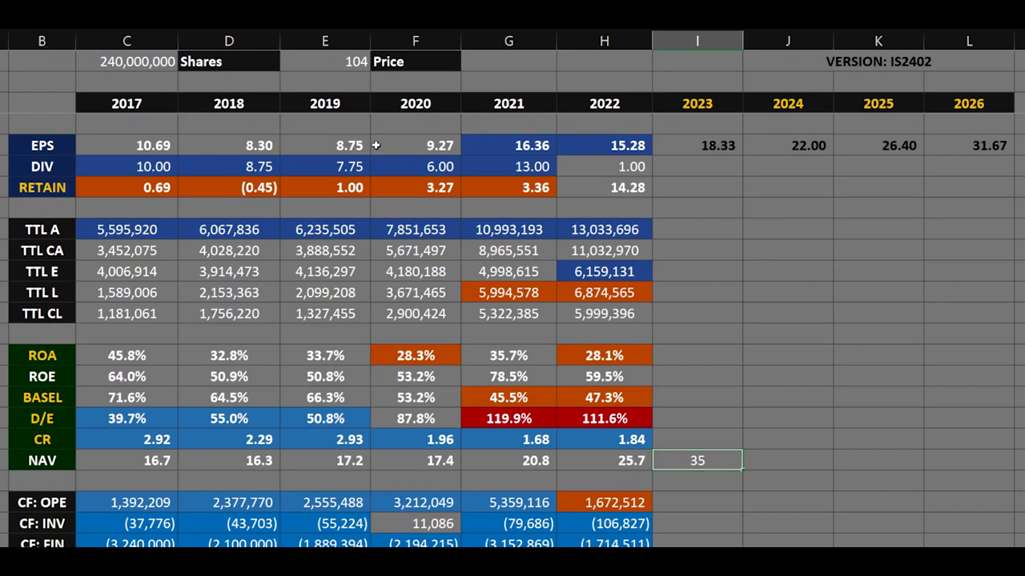
pyautogui.click(419, 147)
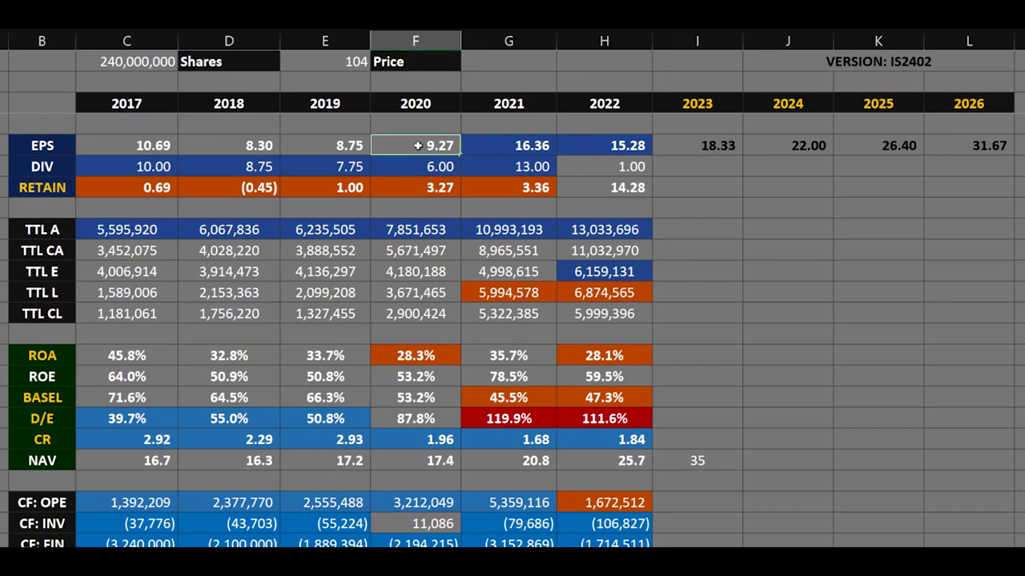
pyautogui.click(114, 148)
pyautogui.moveTo(249, 146); pyautogui.dragTo(629, 147)
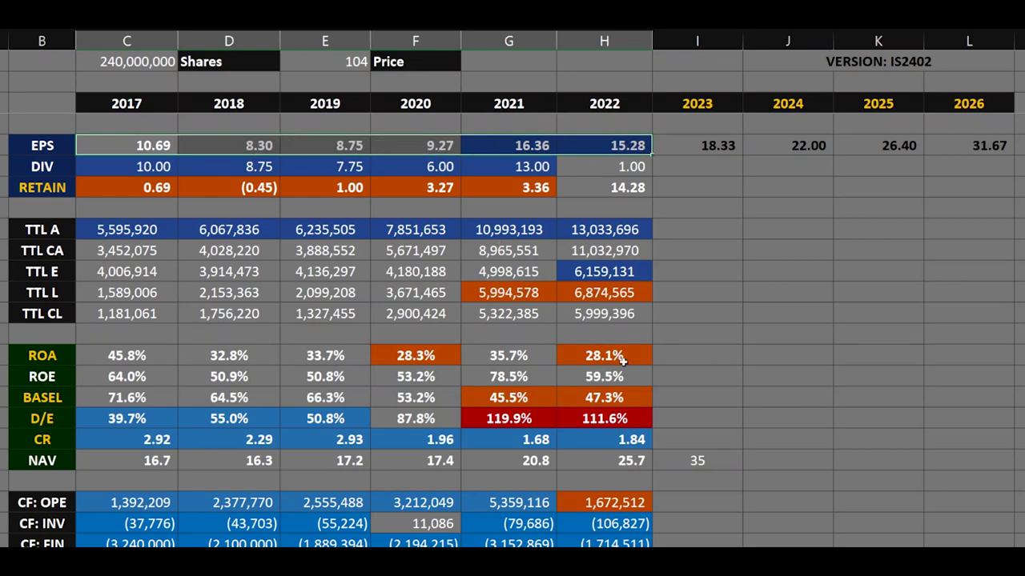
pyautogui.click(719, 461)
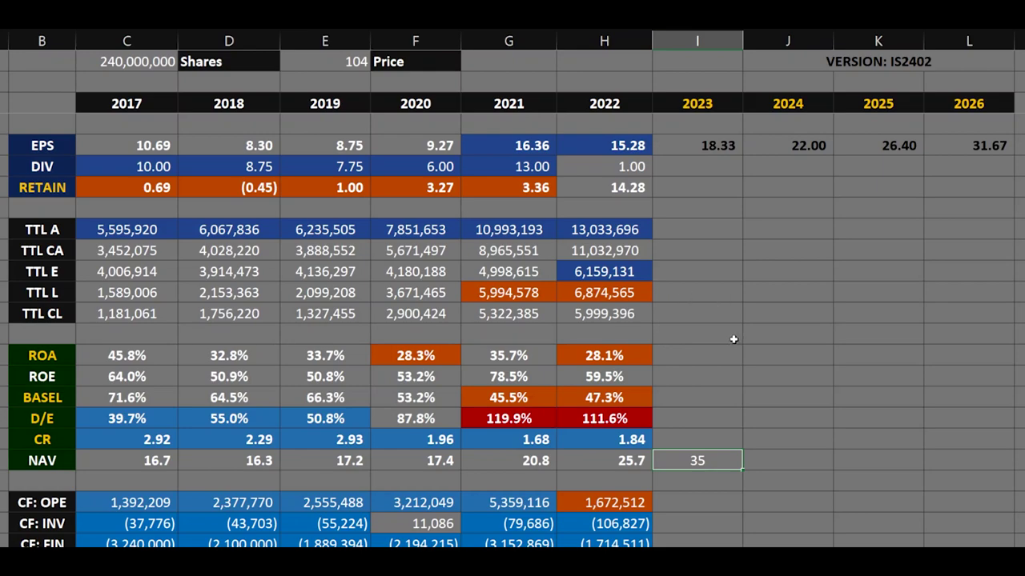
pyautogui.scroll(-2, 733, 340)
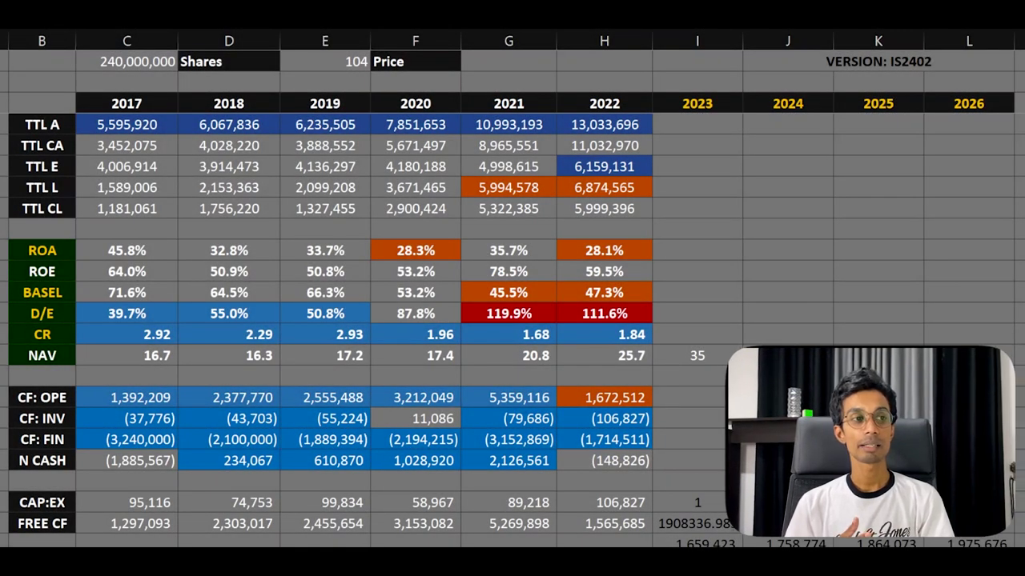